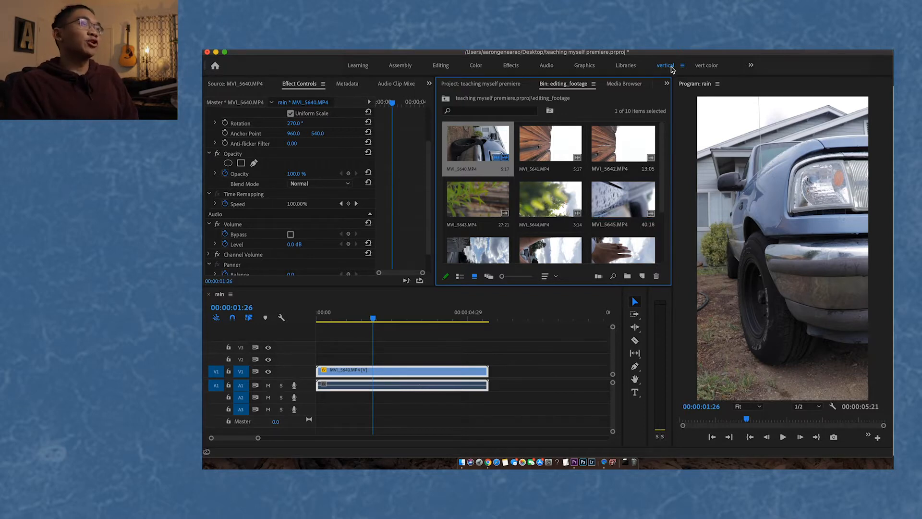
- Show the effects library and expand the Video Effects categories
left_click(667, 84)
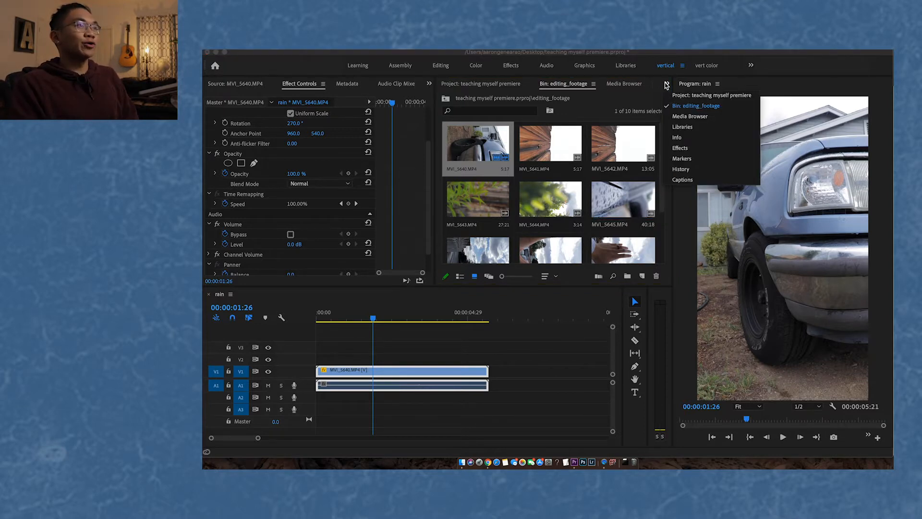
left_click(704, 149)
scroll(541, 152, "up", 4)
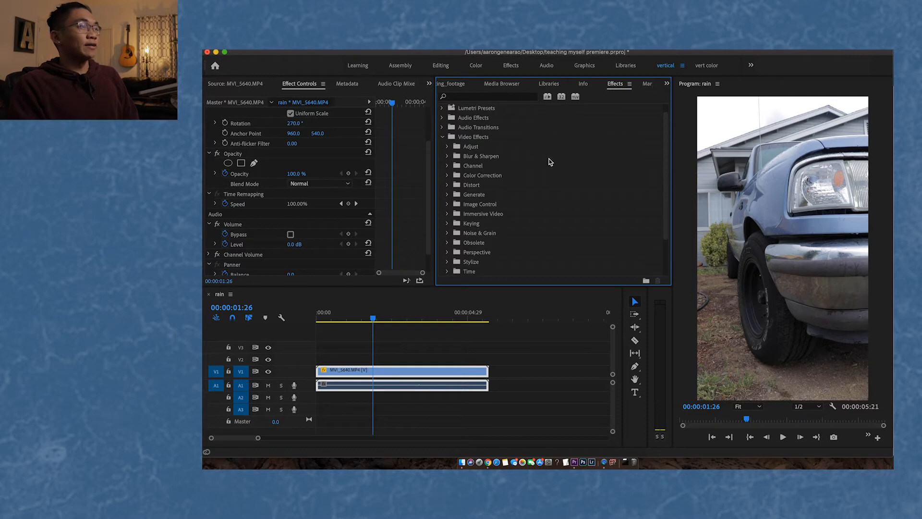
left_click(443, 137)
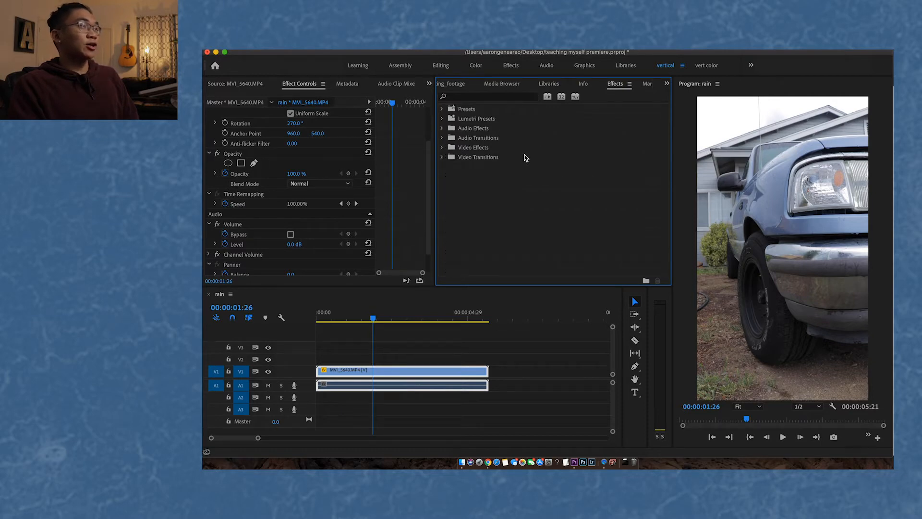
left_click(443, 148)
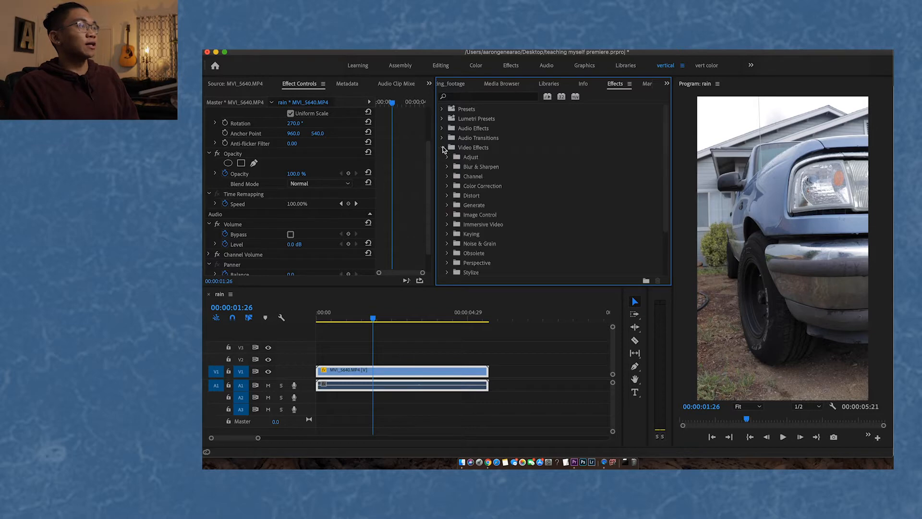
- Browse the Video Effects categories and examine the effects inside Perspective
scroll(534, 215, "down", 3)
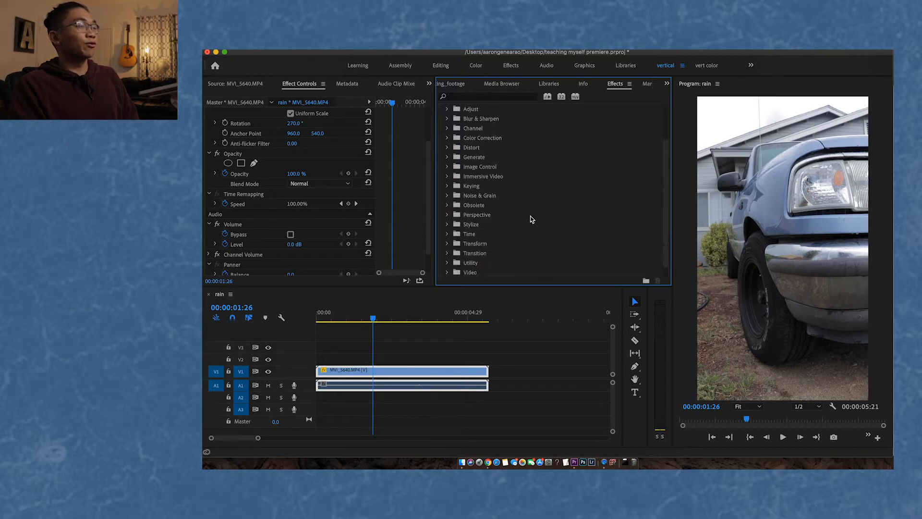
left_click(447, 216)
scroll(521, 246, "down", 1)
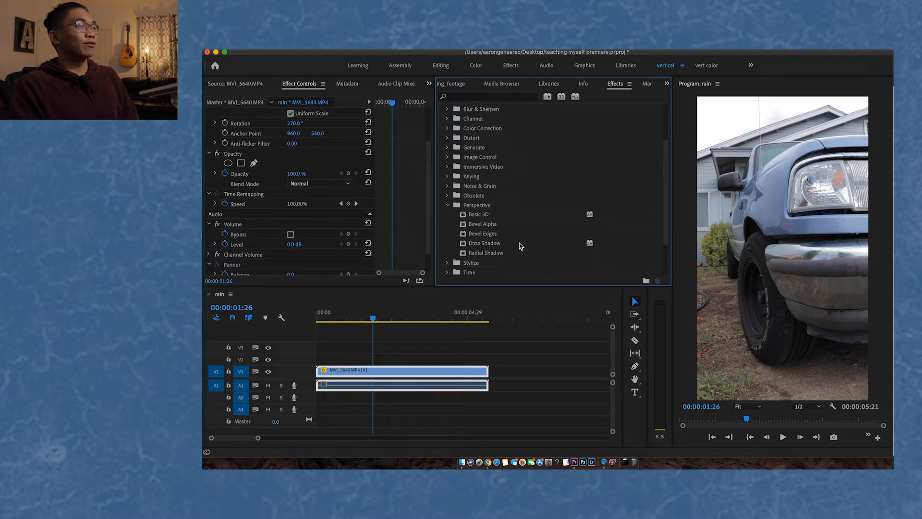
left_click(448, 206)
scroll(550, 208, "up", 3)
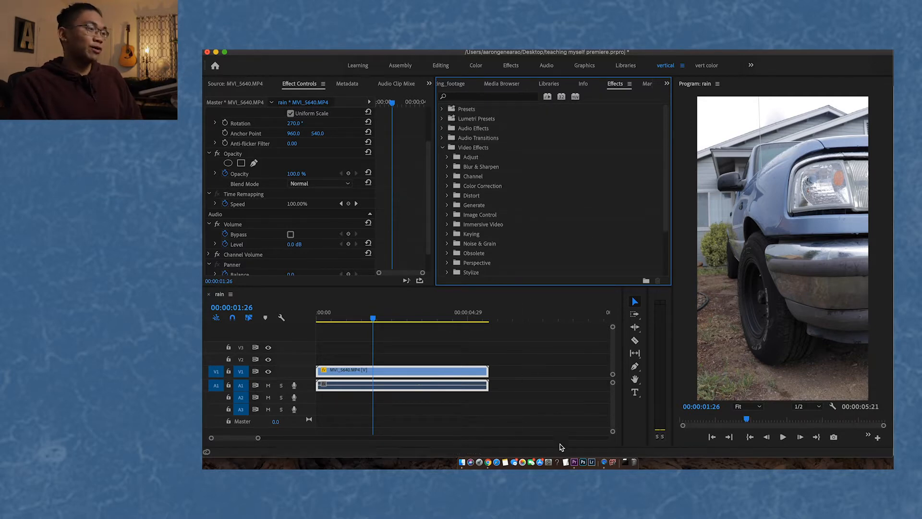
- Look at the random number generator in Chrome, return to Premiere Pro and review the full list of Video Effects categories
left_click(489, 462)
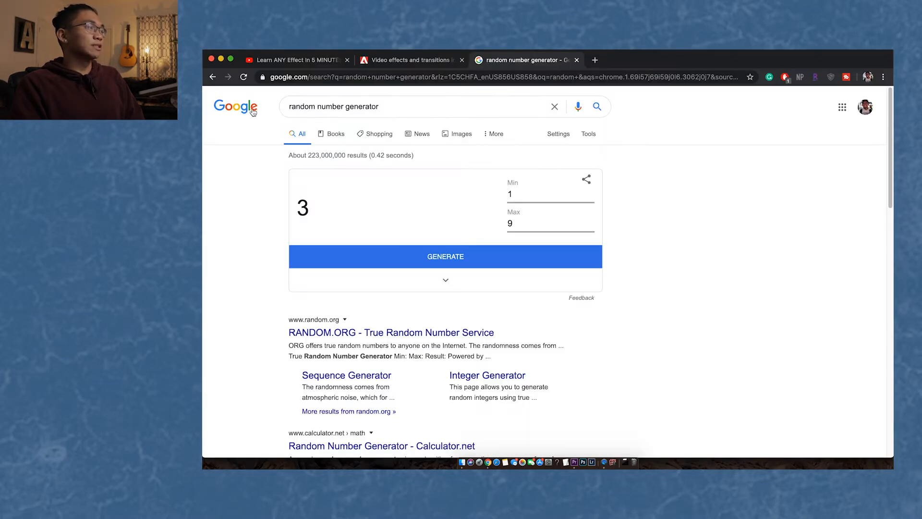
key("super+Tab")
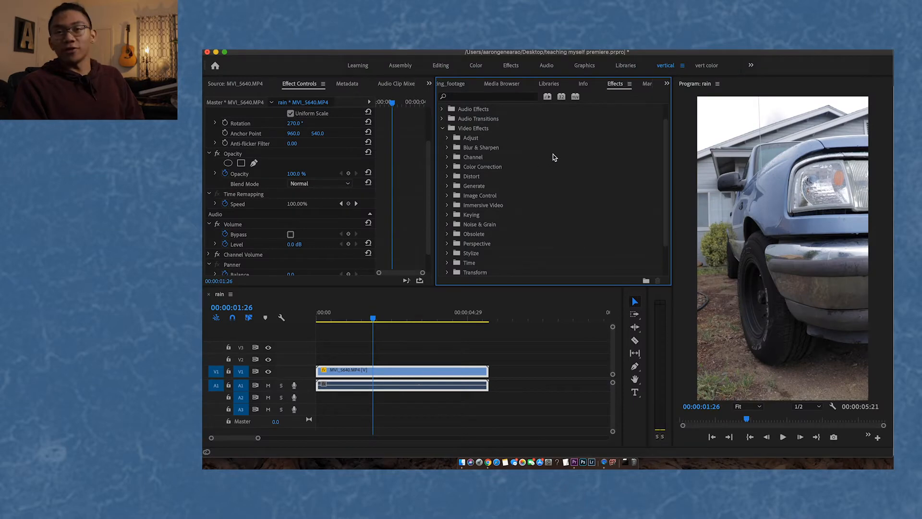
scroll(496, 141, "up", 2)
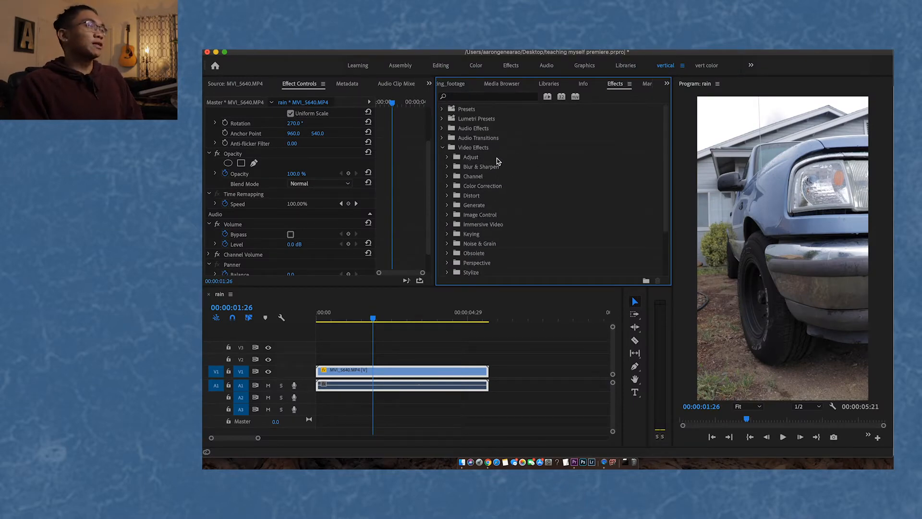
scroll(497, 192, "down", 5)
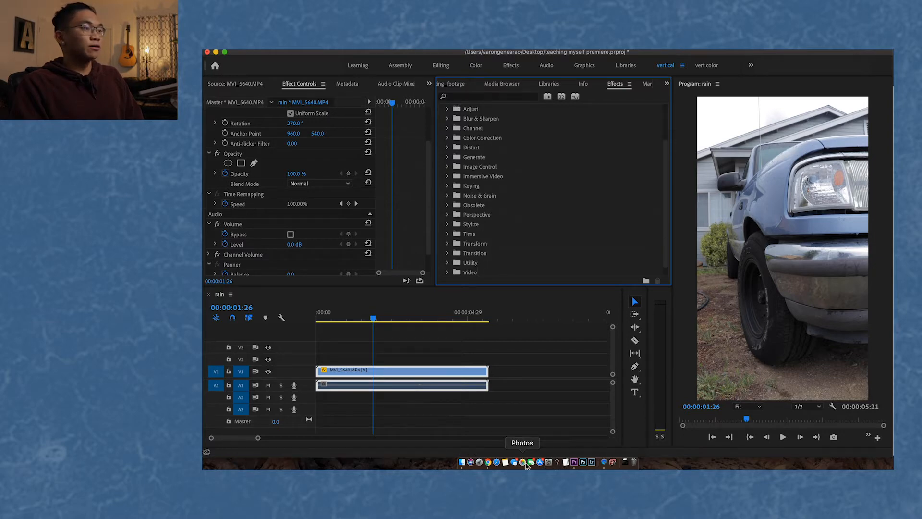
- Switch to Chrome and generate a random number with the maximum set to 18
left_click(488, 462)
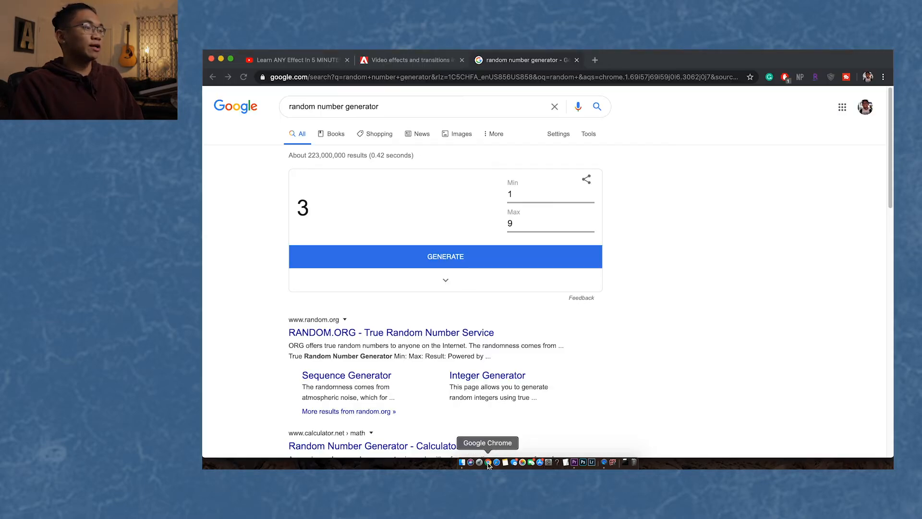
double_click(522, 221)
type("18")
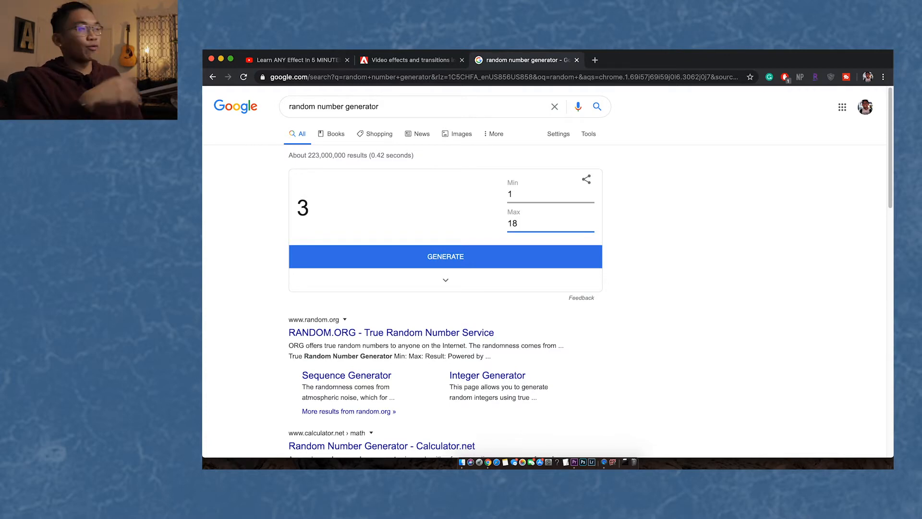
left_click(446, 251)
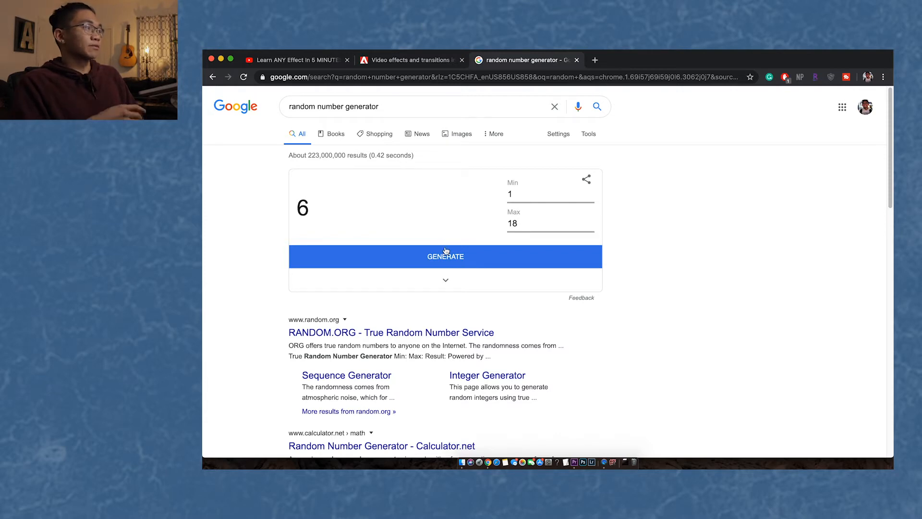
- Switch back to Premiere Pro and expand the Generate category of the video effects
left_click(574, 462)
scroll(514, 196, "up", 2)
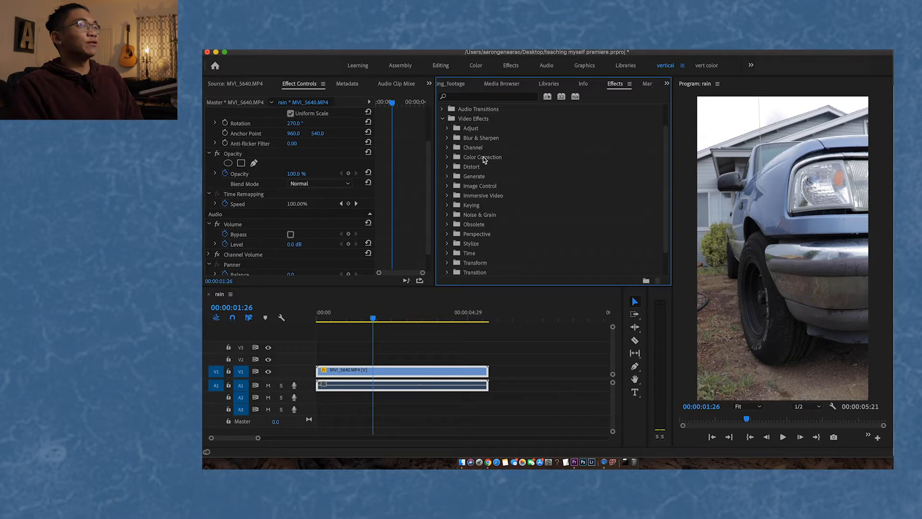
left_click(448, 177)
scroll(580, 200, "down", 5)
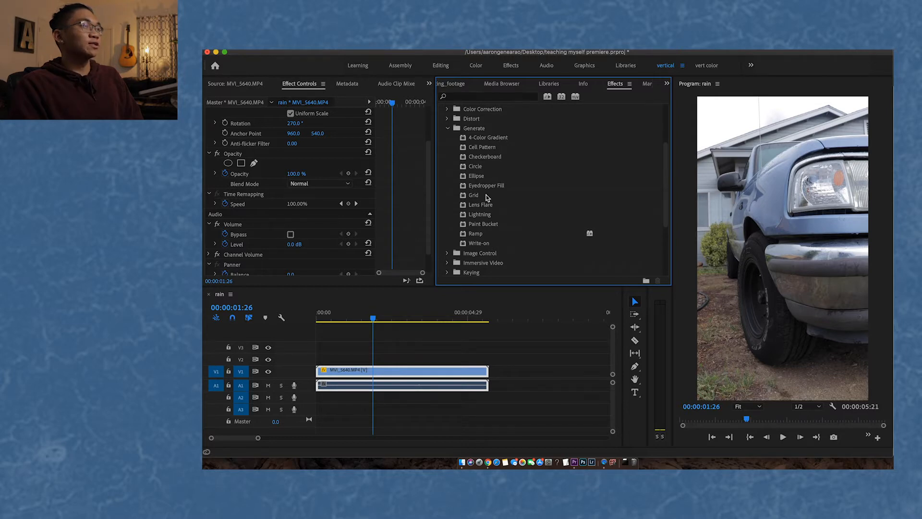
- Switch to Chrome and generate a random number with the maximum set to 12
left_click(488, 462)
left_click(516, 223)
double_click(517, 223)
type("12")
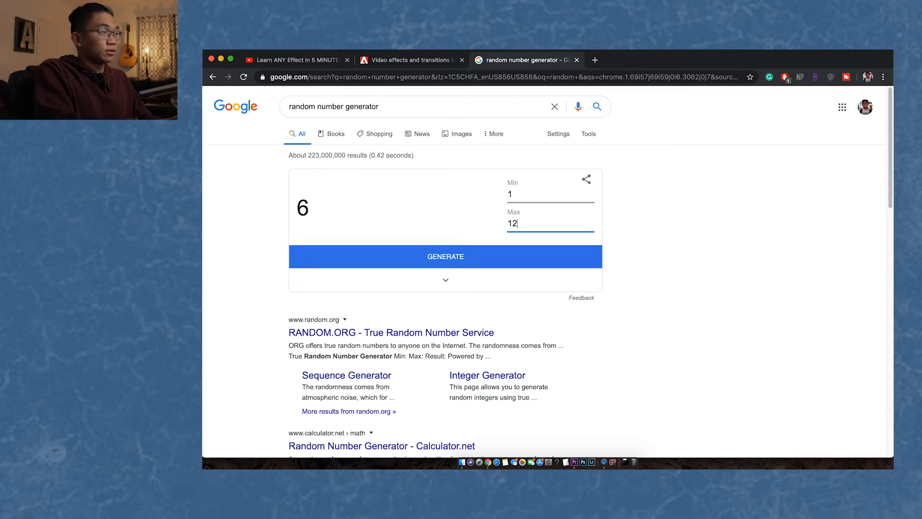
left_click(468, 259)
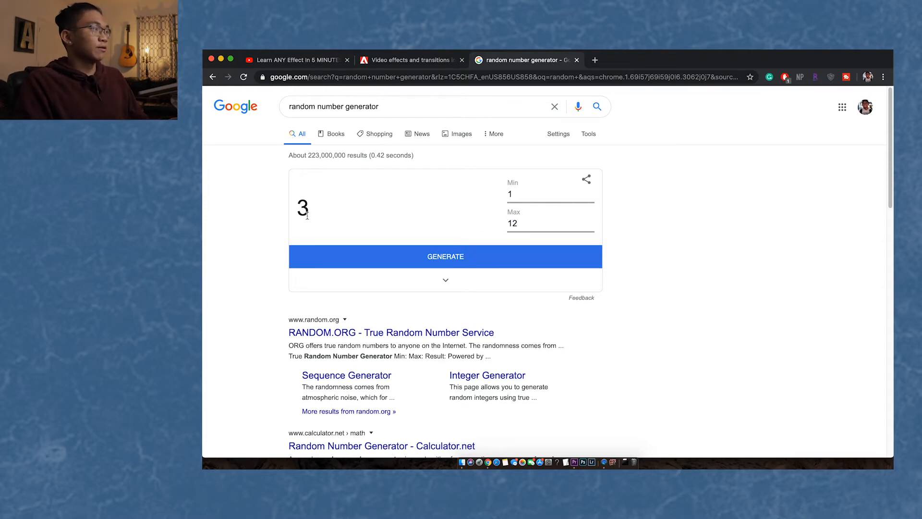
- Return to Premiere Pro, apply the Checkerboard effect to the MVI_5640.MP4 clip on V1 and bring its parameters into view
left_click(575, 462)
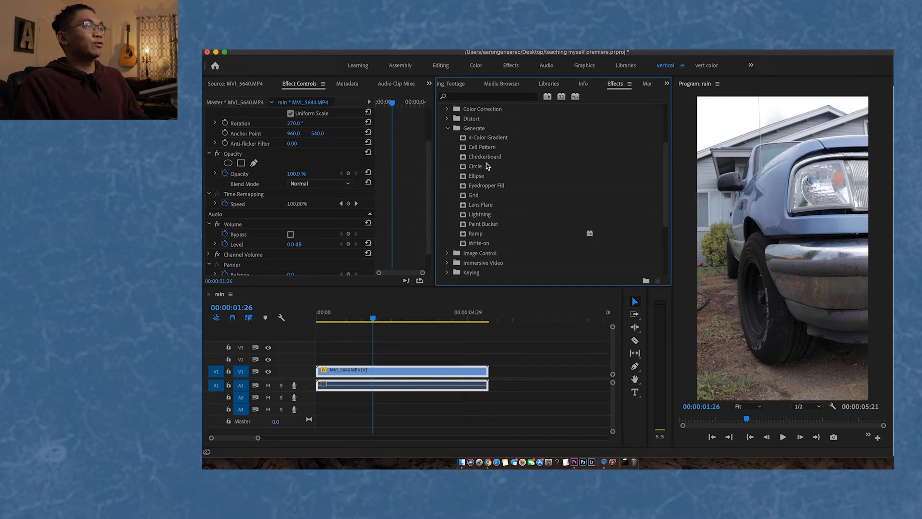
scroll(490, 159, "up", 2)
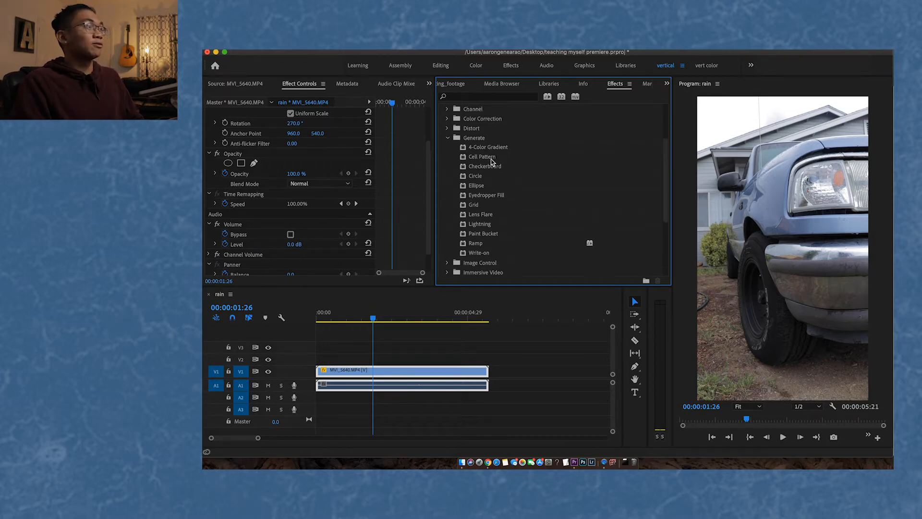
scroll(498, 176, "down", 2)
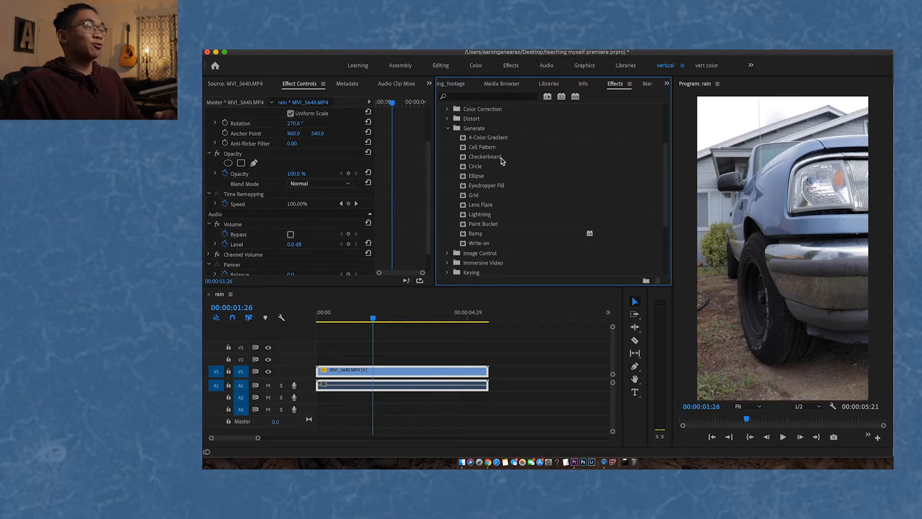
left_click_drag(501, 159, 382, 371)
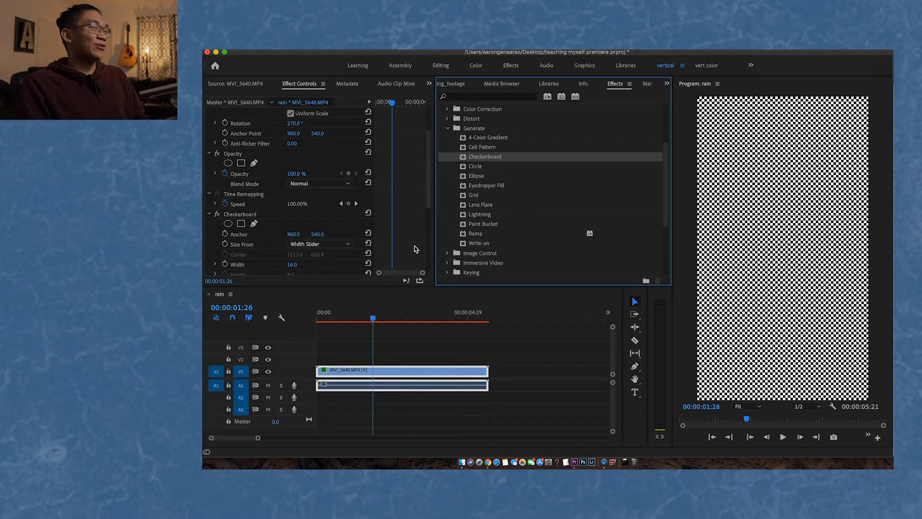
mouse_move(429, 199)
left_mouse_down()
mouse_move(429, 234)
mouse_move(424, 207)
left_mouse_up()
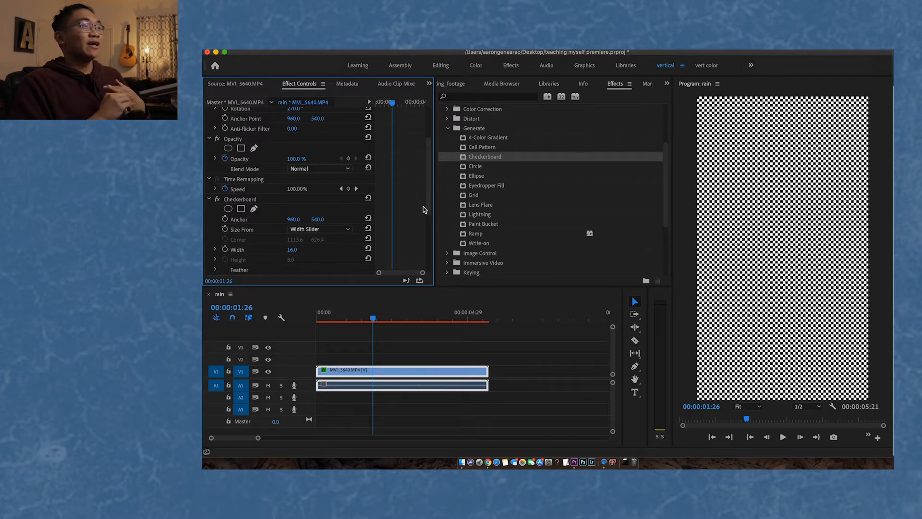
- Show the editing_footage bin and preview MVI_5641.MP4 in the source monitor, scrubbing to about 00:00:05:06
left_click(667, 84)
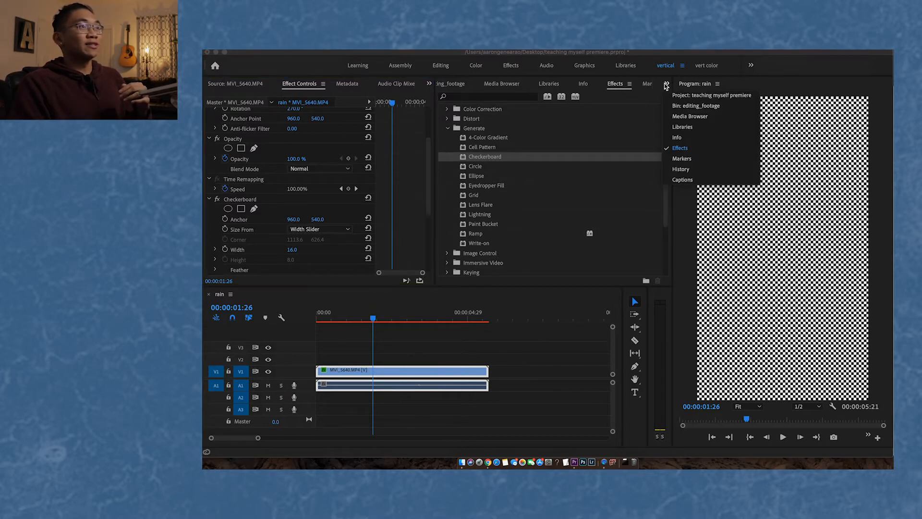
left_click(701, 106)
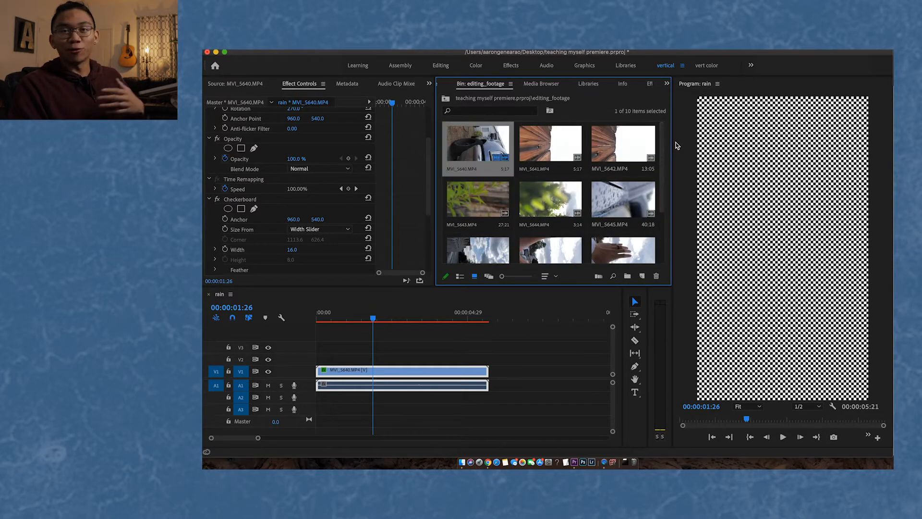
left_click(550, 142)
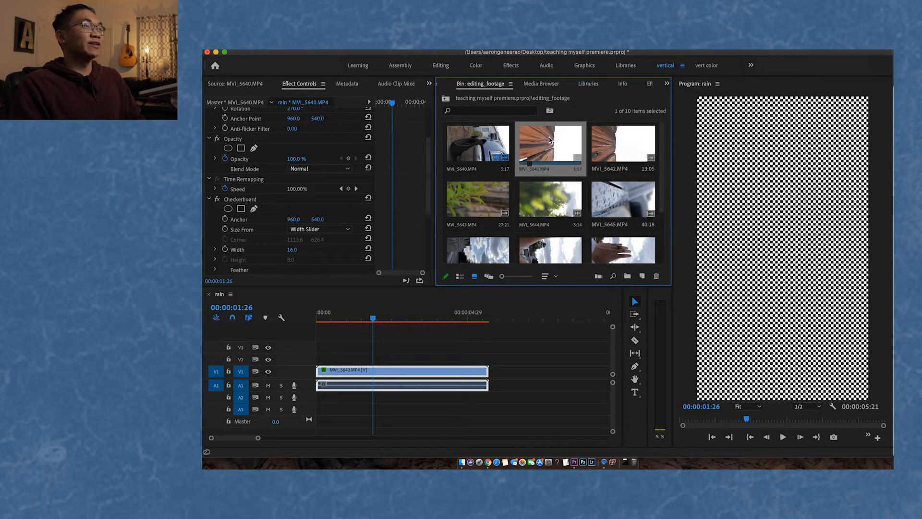
double_click(550, 140)
left_click_drag(277, 262, 408, 268)
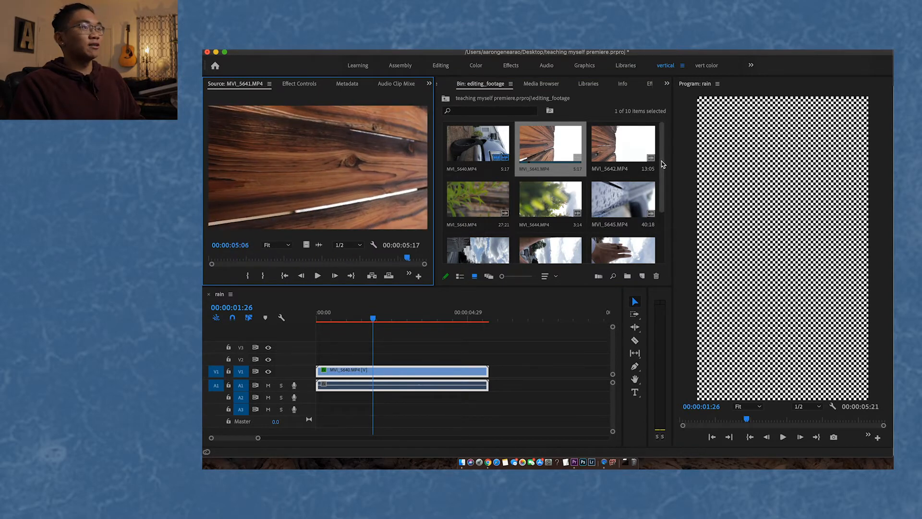
- Preview MVI_5644.MP4 at about 00:00:01:11 in the source monitor and return to the effects library
scroll(663, 164, "down", 1)
scroll(625, 192, "up", 1)
left_click(531, 201)
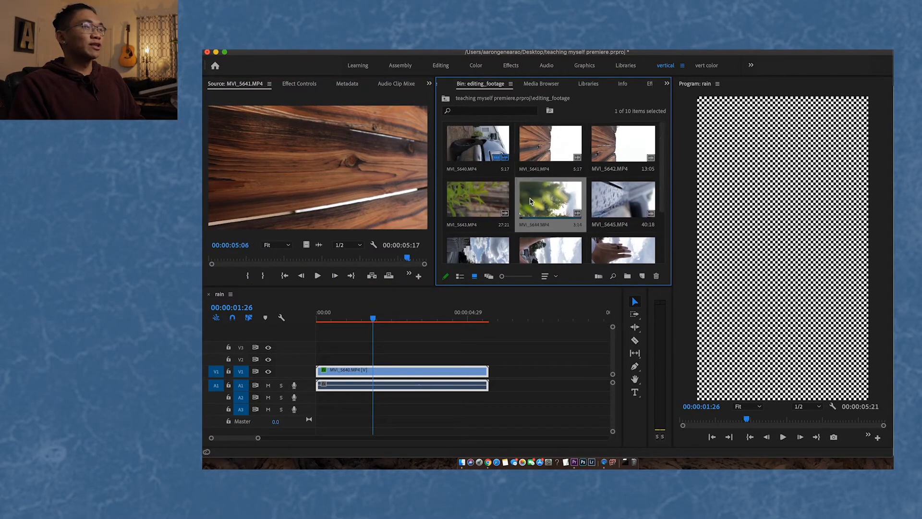
double_click(531, 201)
left_click(320, 259)
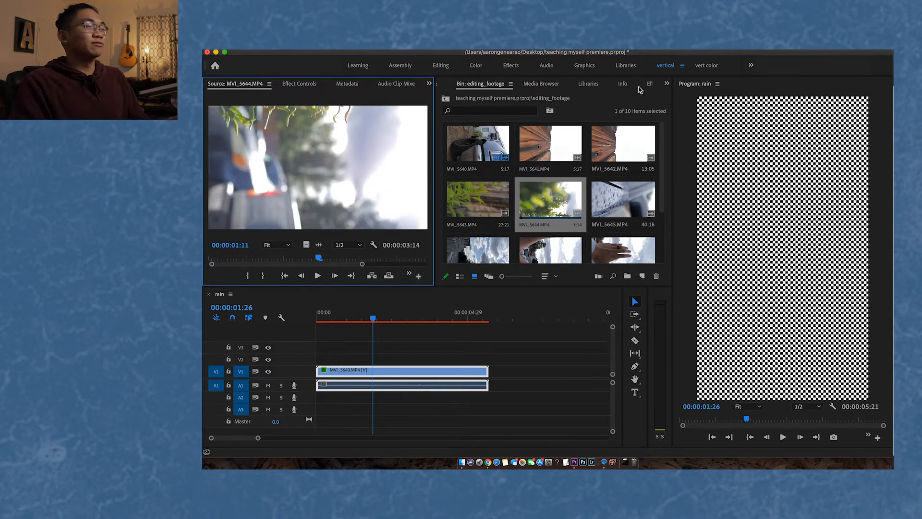
left_click(667, 84)
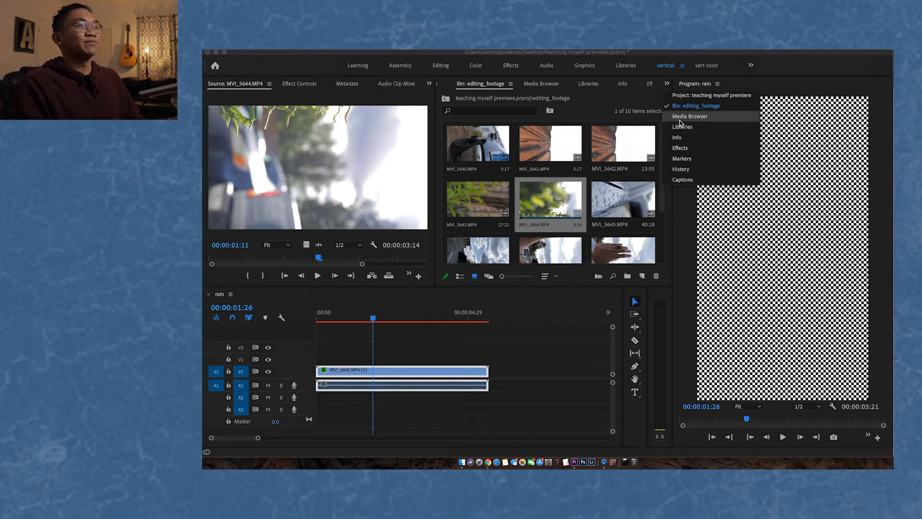
left_click(680, 148)
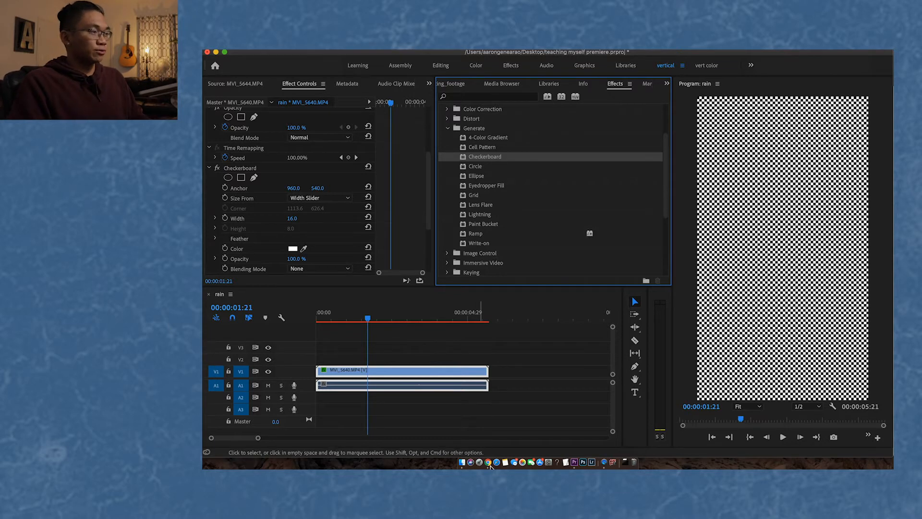
- Switch to Chrome and find "checker" on the Adobe video effects help page to read the Checkerboard effect section
left_click(488, 462)
left_click(431, 62)
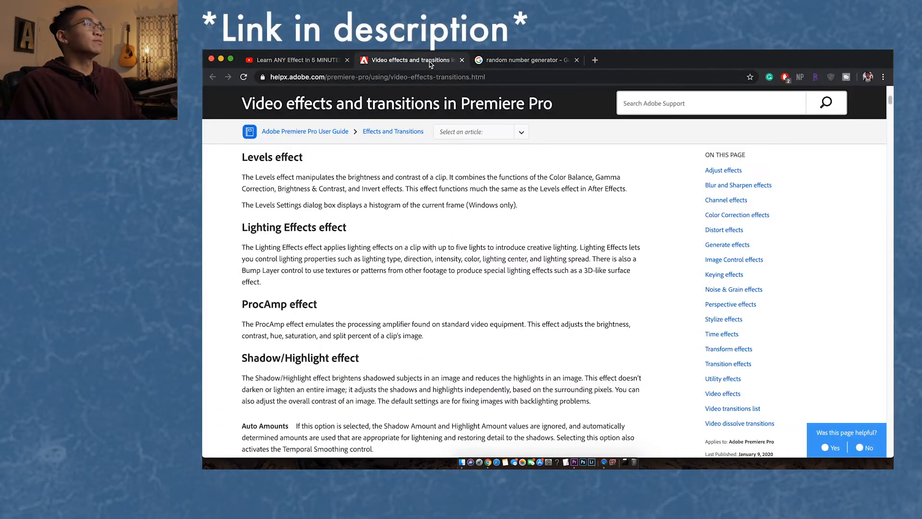
scroll(519, 233, "up", 1)
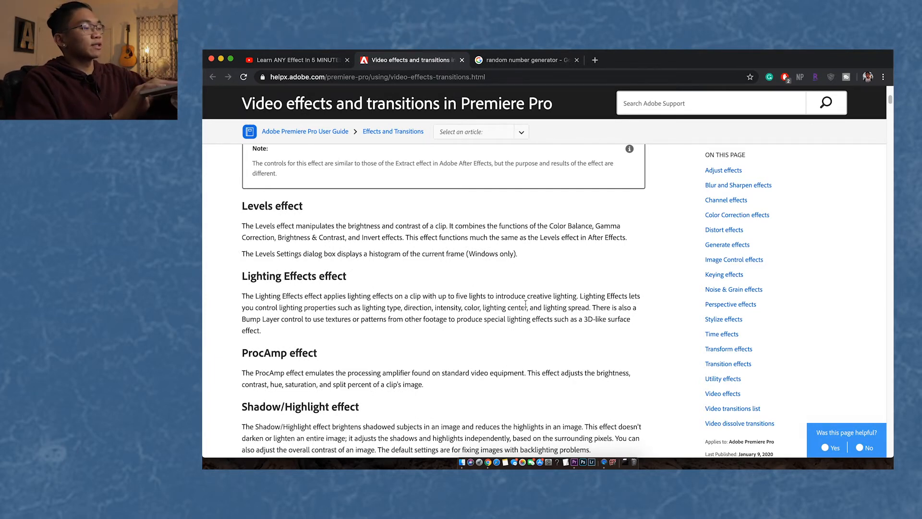
key("super+f")
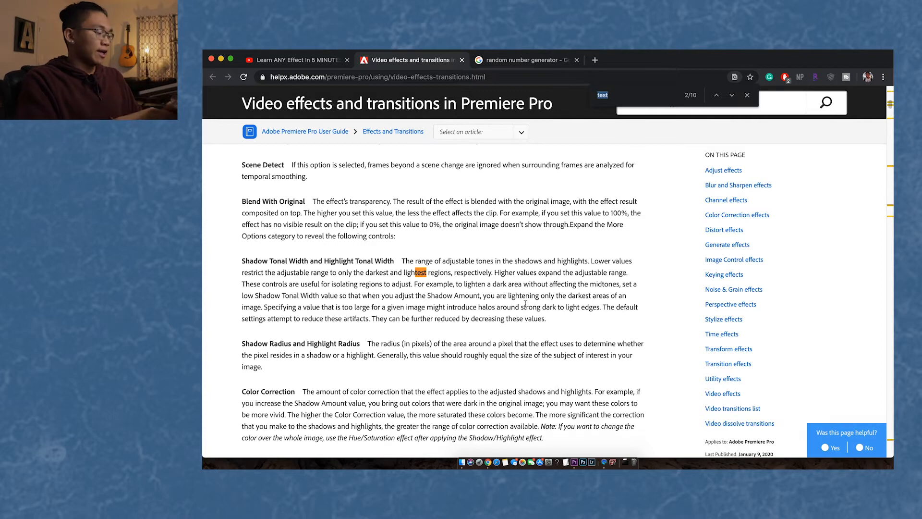
type("che")
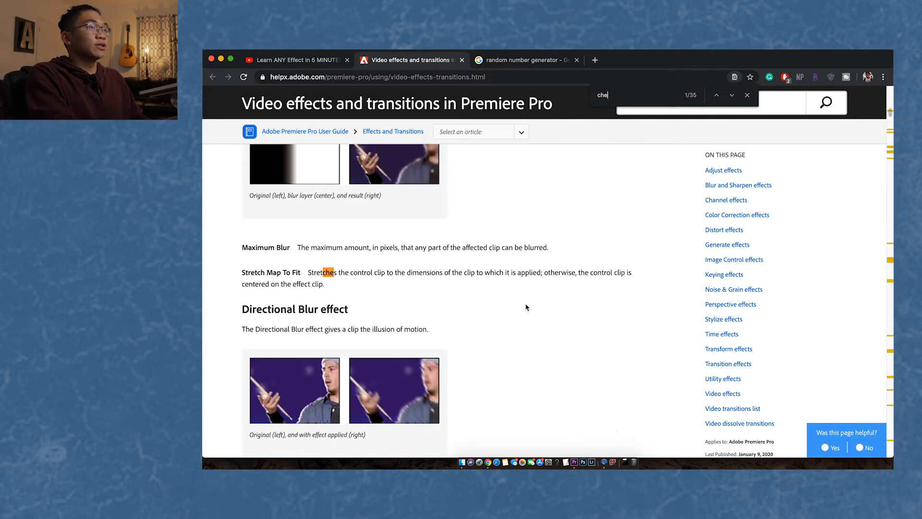
type("cker")
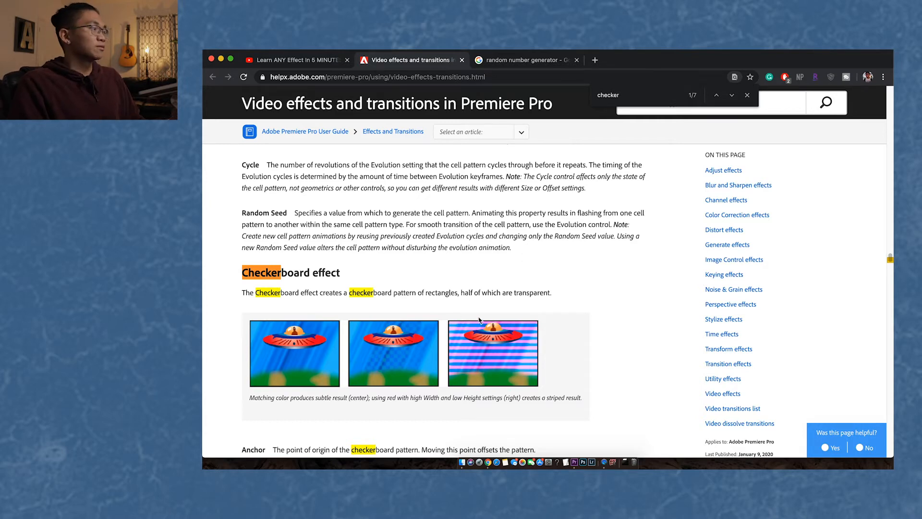
scroll(479, 320, "down", 1)
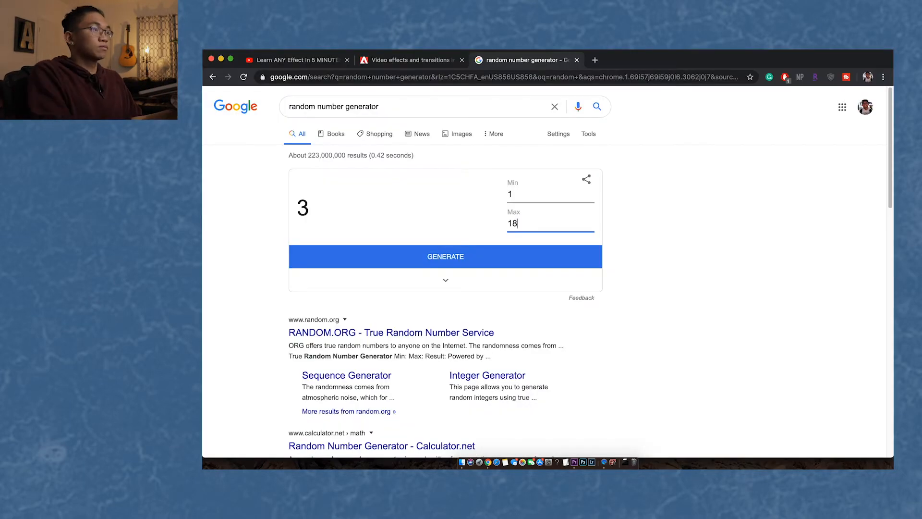
- Generate a random number with the maximum set to 18, return to Premiere Pro and apply the Lightning effect to MVI_5641.MP4
left_click(477, 260)
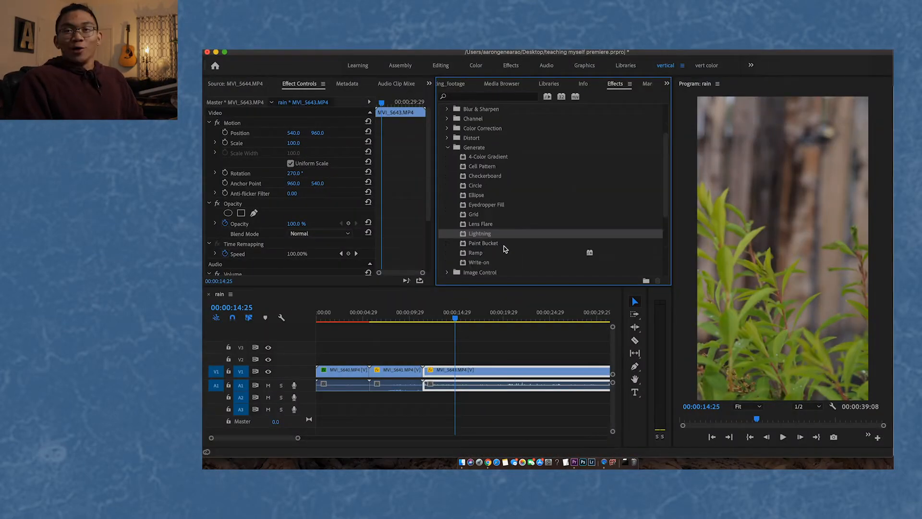
left_click_drag(486, 237, 407, 368)
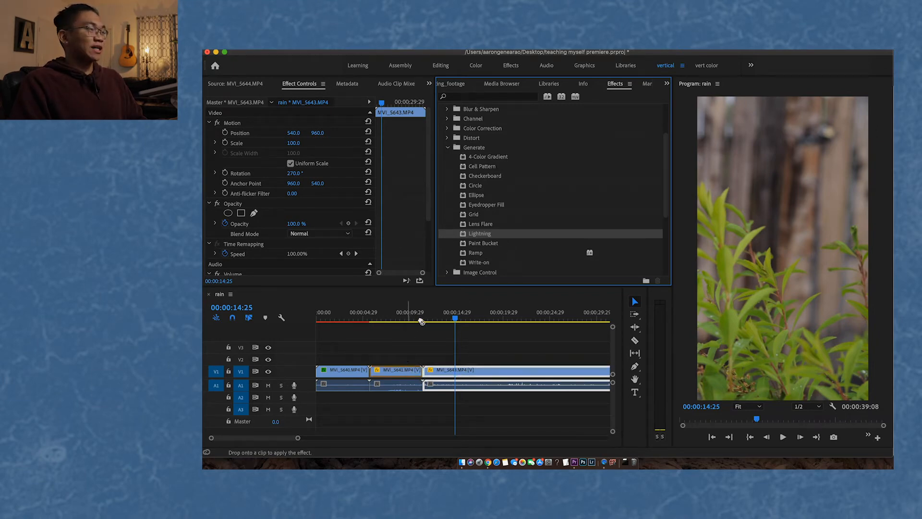
left_click_drag(423, 317, 408, 335)
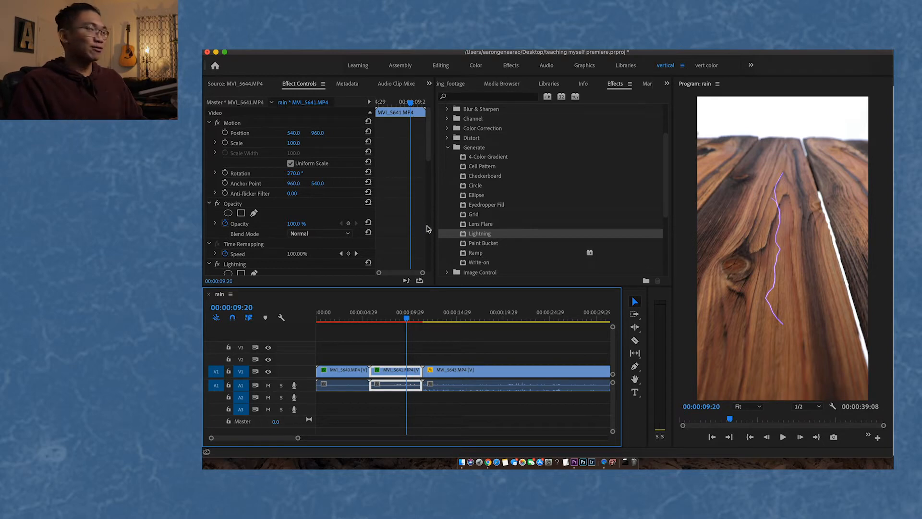
left_click_drag(404, 313, 399, 320)
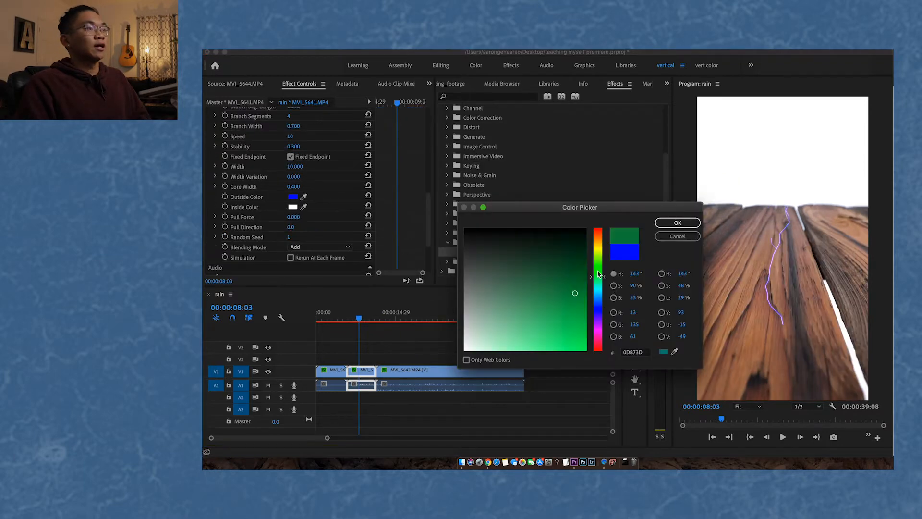
- Set the Lightning effect's outside color to yellow E8DD67
left_click_drag(601, 265, 601, 255)
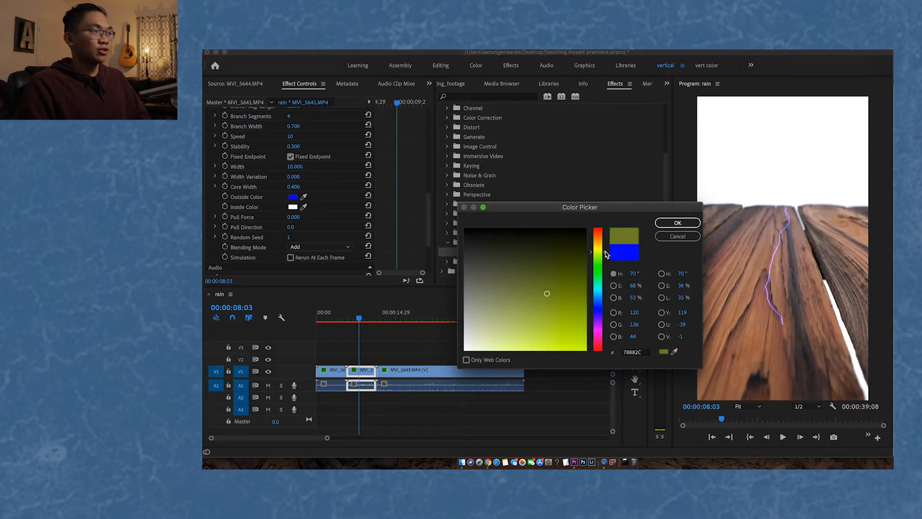
left_click_drag(607, 255, 606, 248)
mouse_move(547, 294)
left_mouse_down()
mouse_move(555, 320)
mouse_move(532, 340)
left_mouse_up()
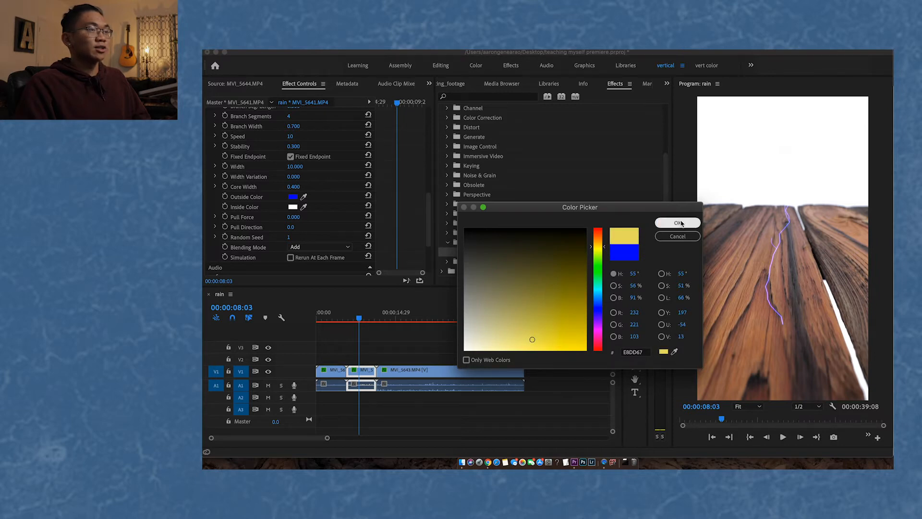
left_click(679, 223)
- Examine the Lightning effect's parameters on MVI_5641.MP4, collapsing and expanding the effect once
scroll(431, 227, "down", 5)
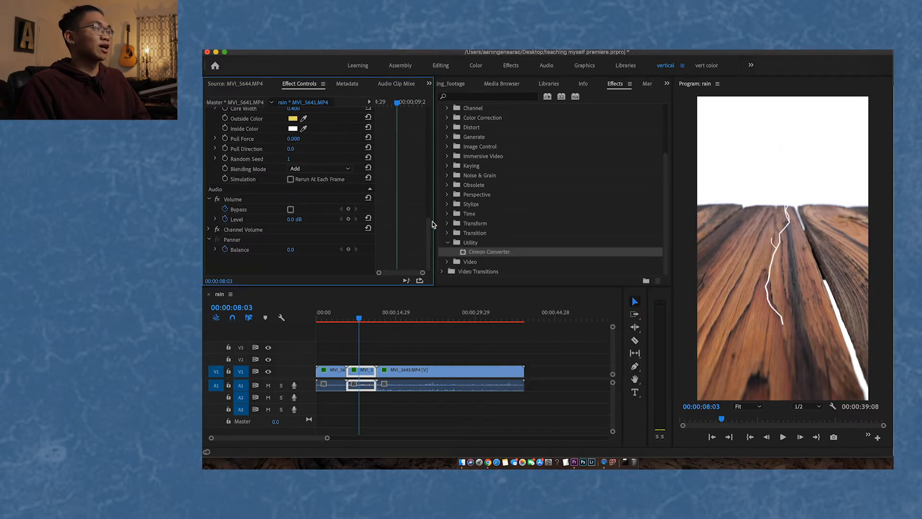
scroll(424, 227, "up", 10)
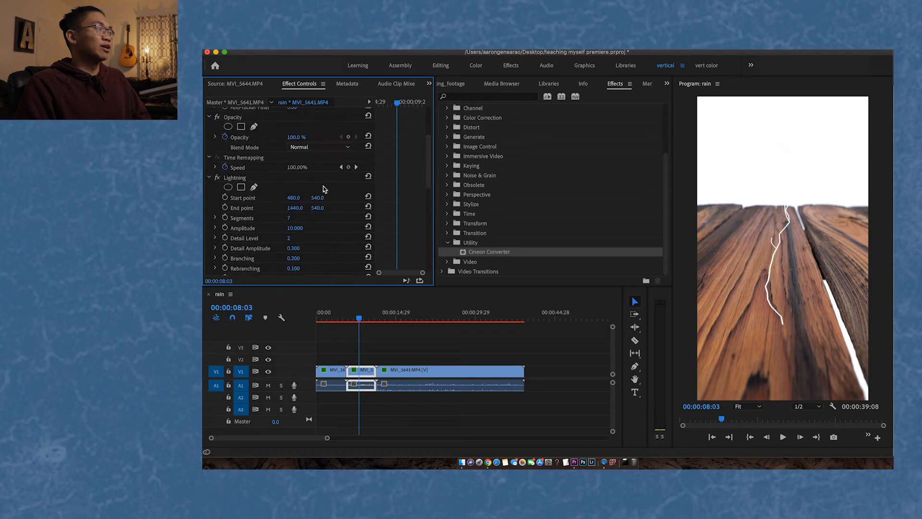
left_click(210, 178)
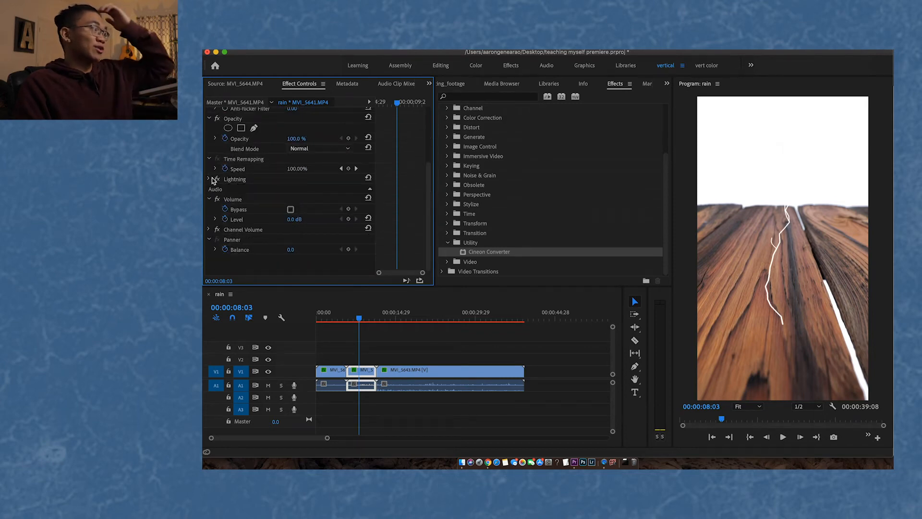
left_click(209, 178)
left_click_drag(430, 182, 419, 214)
scroll(389, 206, "up", 3)
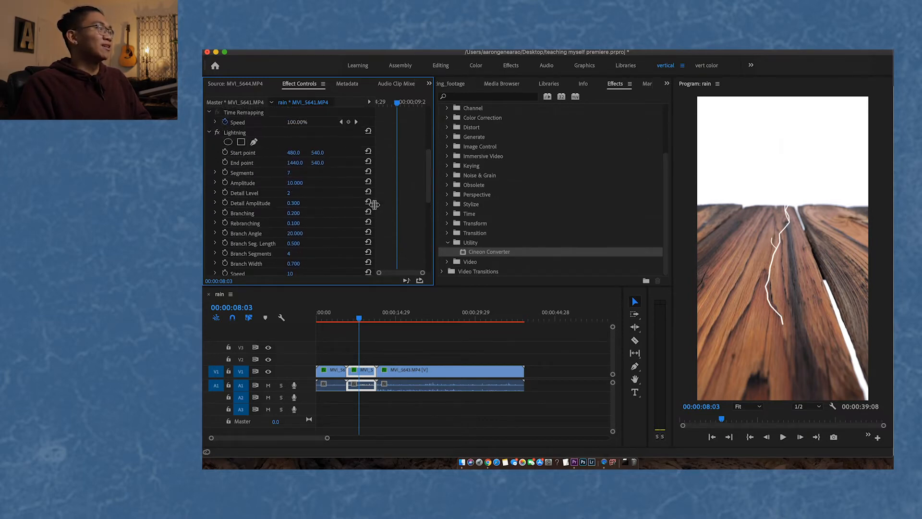
- Move the playhead onto MVI_5643.MP4 at 00:00:16:18 and examine its Cineon Converter parameters
left_click(406, 320)
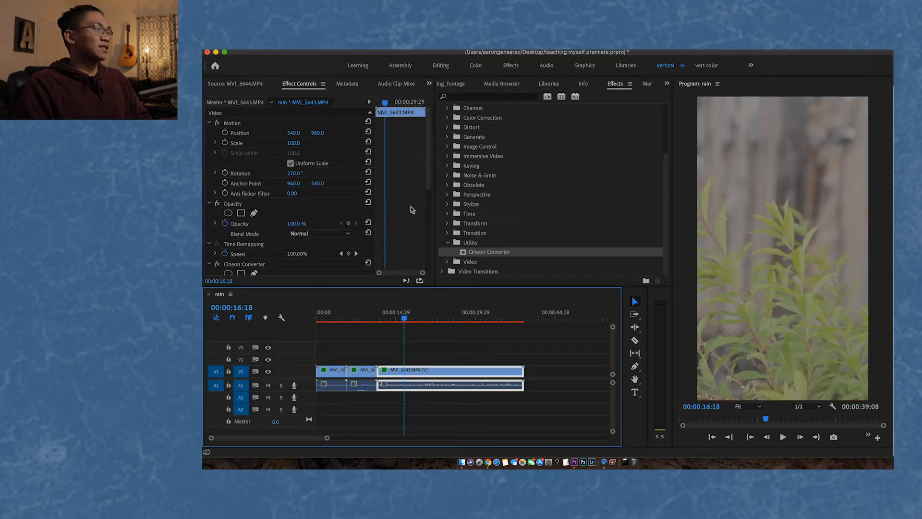
left_click_drag(427, 188, 434, 252)
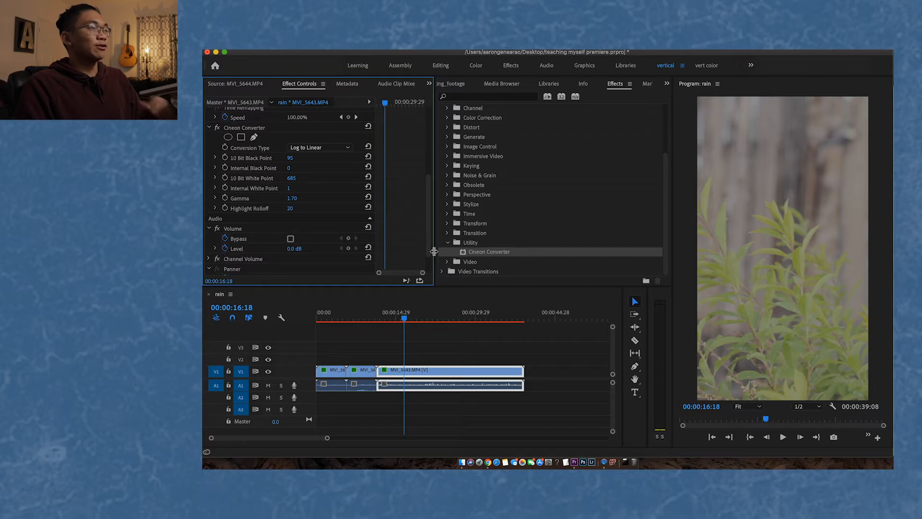
left_click_drag(433, 252, 429, 261)
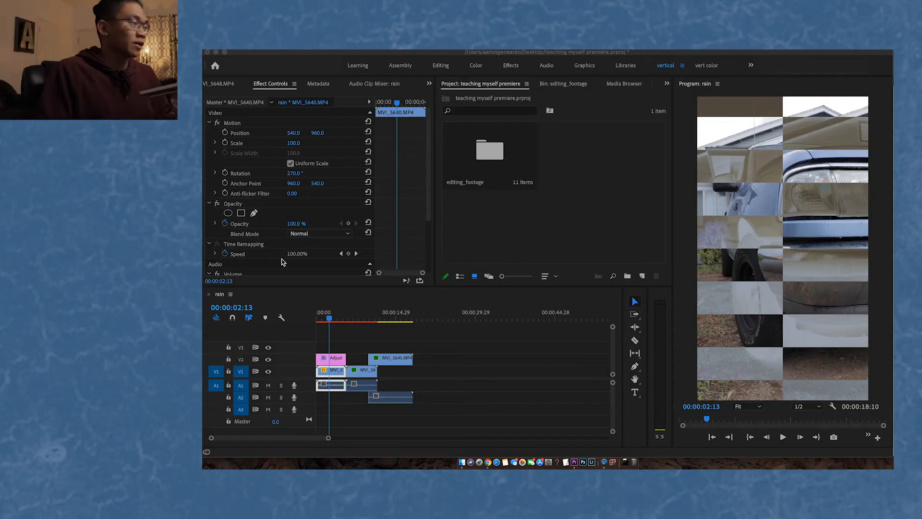
- Scrub the rain sequence from the first clip to MVI_5645.MP4 and back to 00:00:03:02, reviewing MVI_5640.MP4's effect controls
left_click(330, 317)
left_click_drag(325, 318, 389, 320)
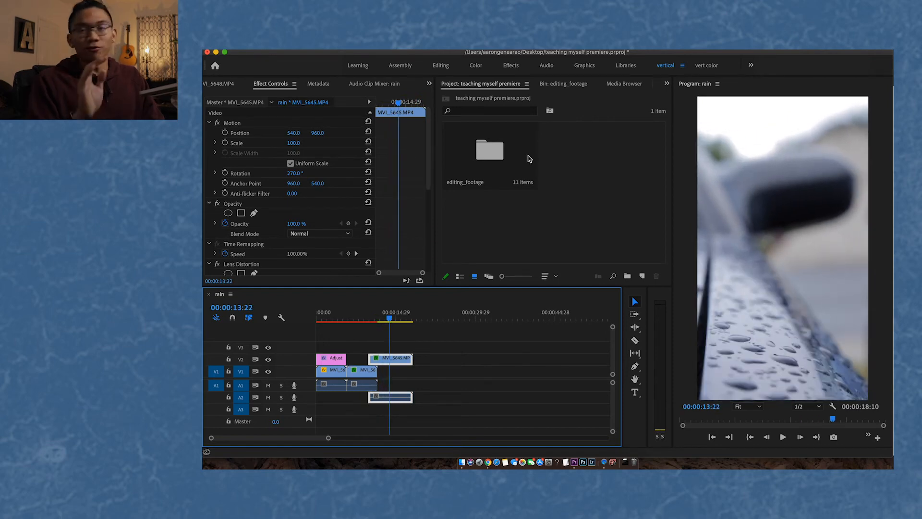
left_click_drag(401, 316, 333, 317)
scroll(390, 226, "down", 3)
scroll(394, 214, "down", 3)
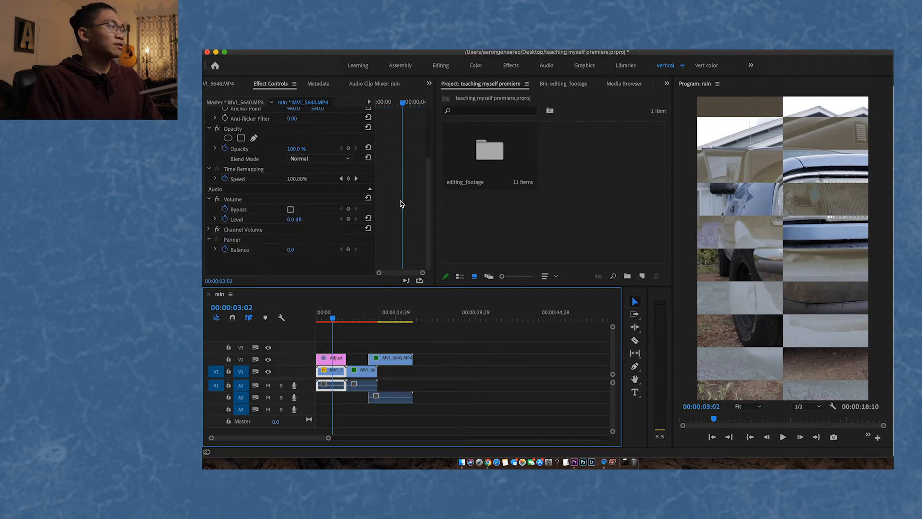
- Select the adjustment layer on V2 and set its Checkerboard effect's width to 525 and height to 71
left_click(332, 358)
scroll(408, 232, "down", 2)
scroll(407, 232, "down", 5)
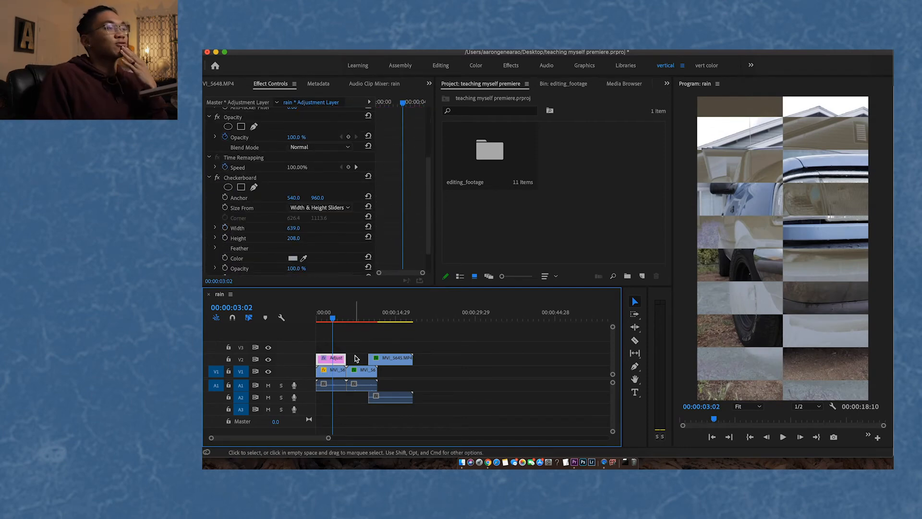
scroll(387, 242, "down", 2)
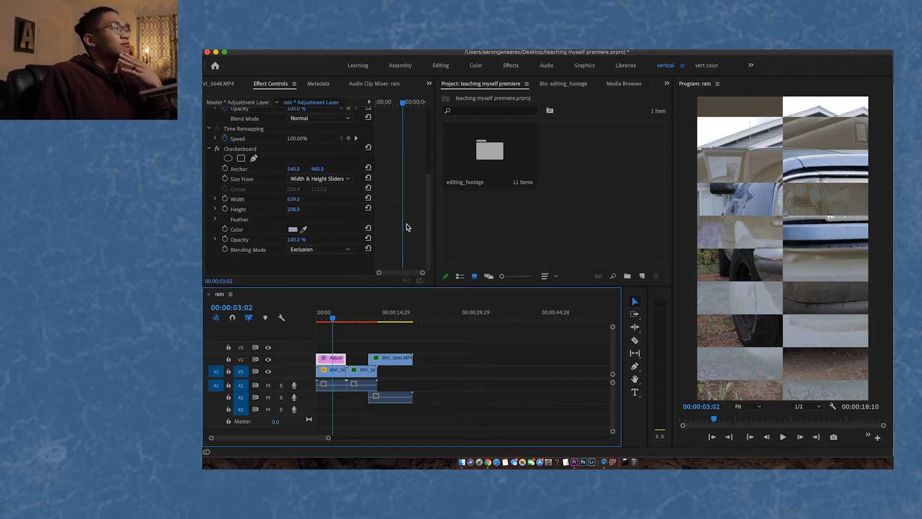
scroll(407, 227, "up", 2)
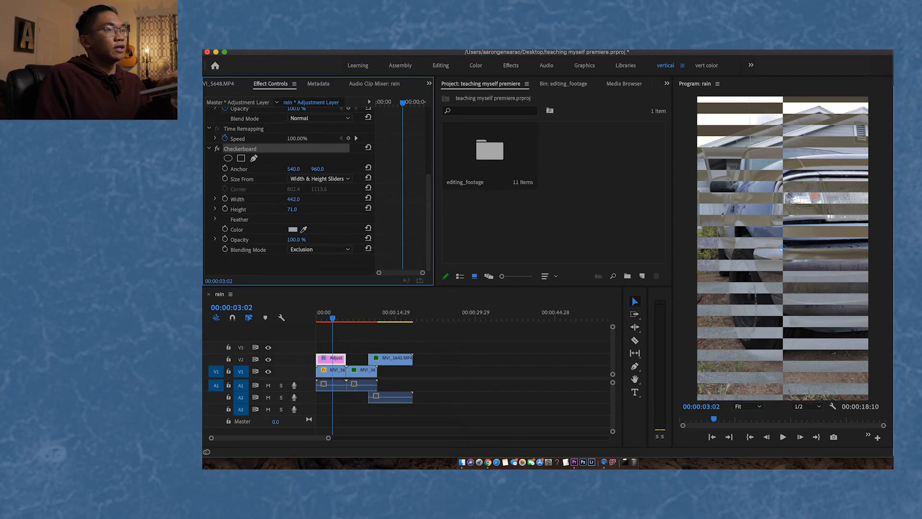
mouse_move(294, 200)
left_mouse_down()
mouse_move(279, 199)
mouse_move(300, 200)
left_mouse_up()
- Set the Checkerboard's blending mode to Screen and size it from the Width Slider with a width of 227
left_click(331, 249)
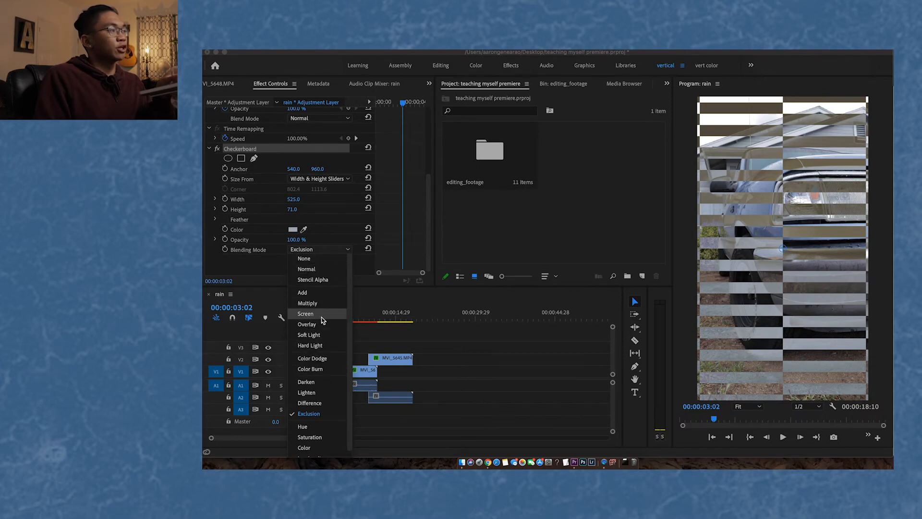
left_click(324, 317)
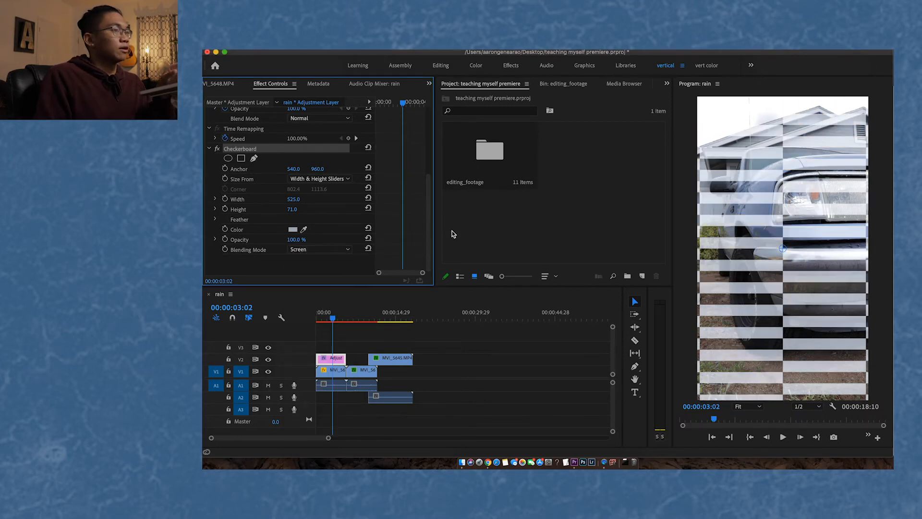
left_click(323, 183)
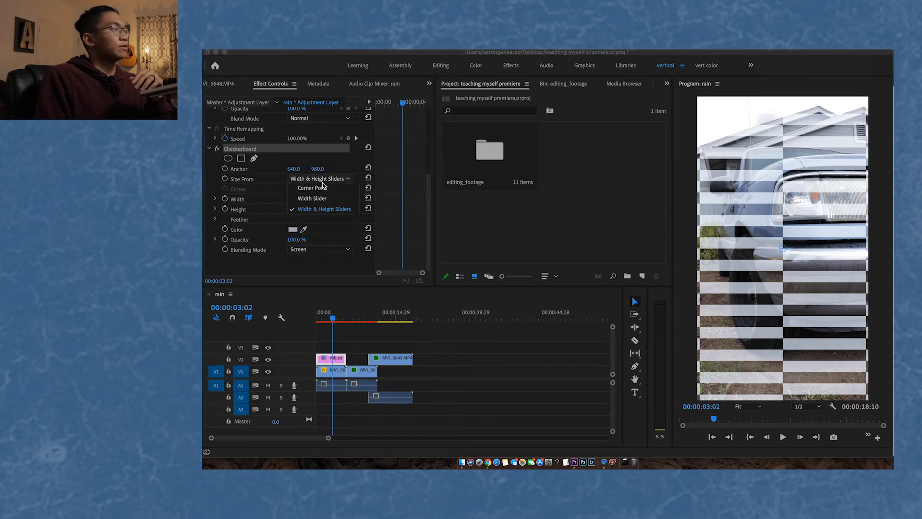
left_click(317, 199)
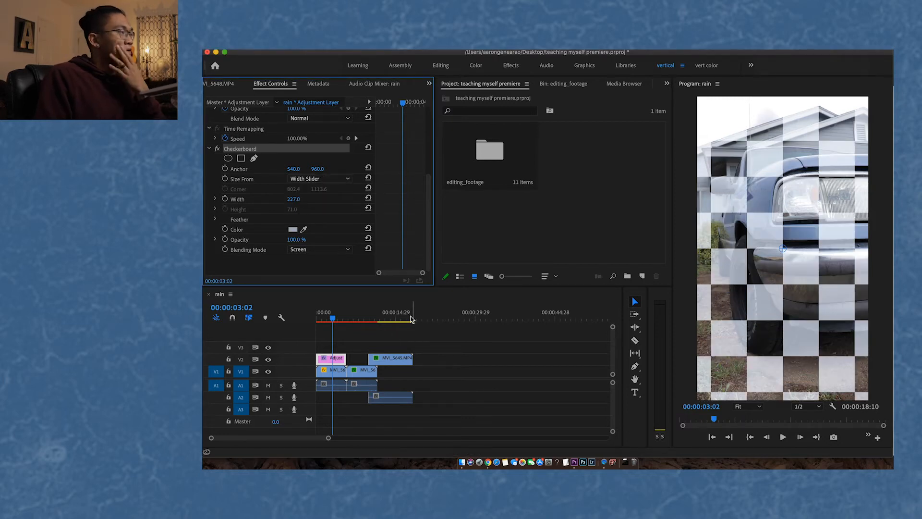
- Move the playhead to 00:00:07:26 on MVI_5648.MP4 and examine all of its Lightning effect parameters
left_click_drag(352, 316, 360, 320)
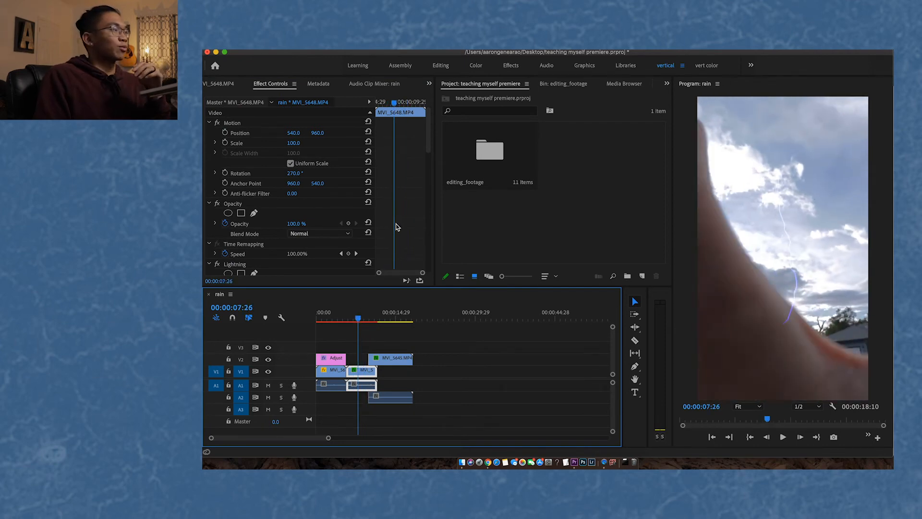
scroll(398, 226, "down", 4)
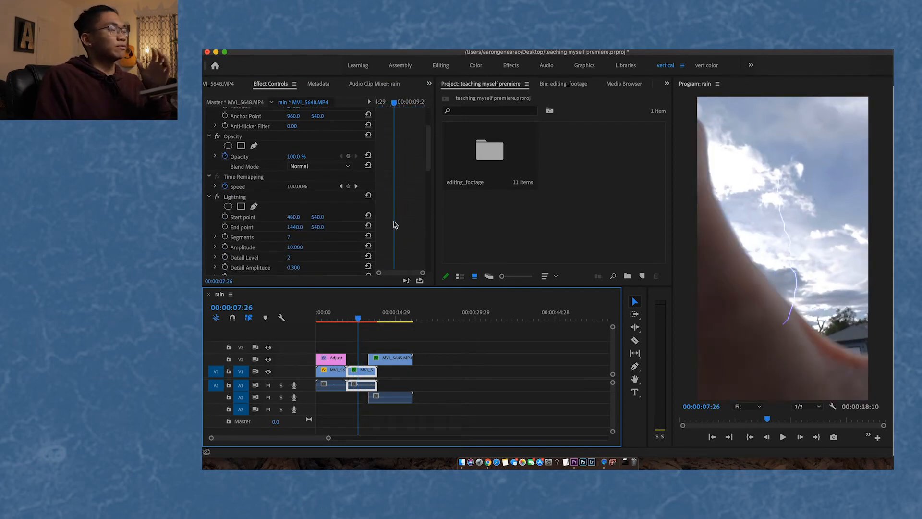
scroll(393, 225, "down", 1)
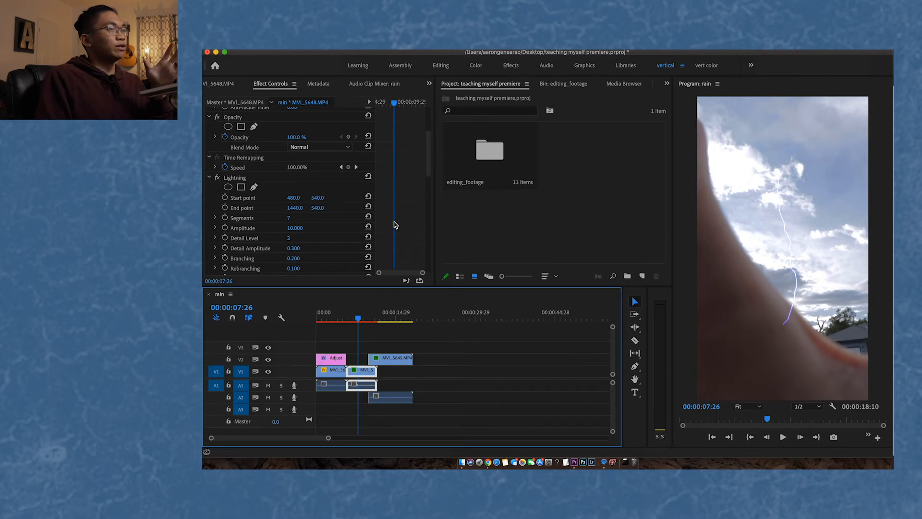
scroll(394, 225, "down", 1)
scroll(394, 225, "down", 2)
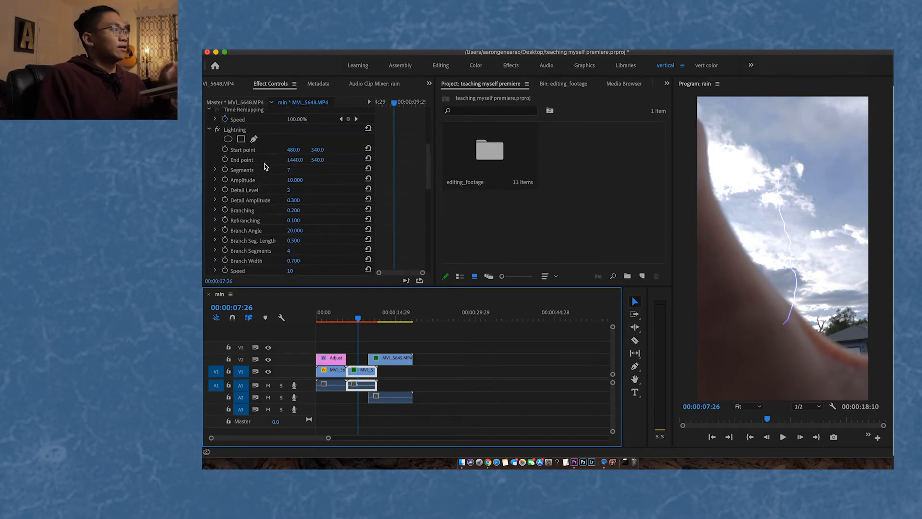
scroll(316, 159, "down", 4)
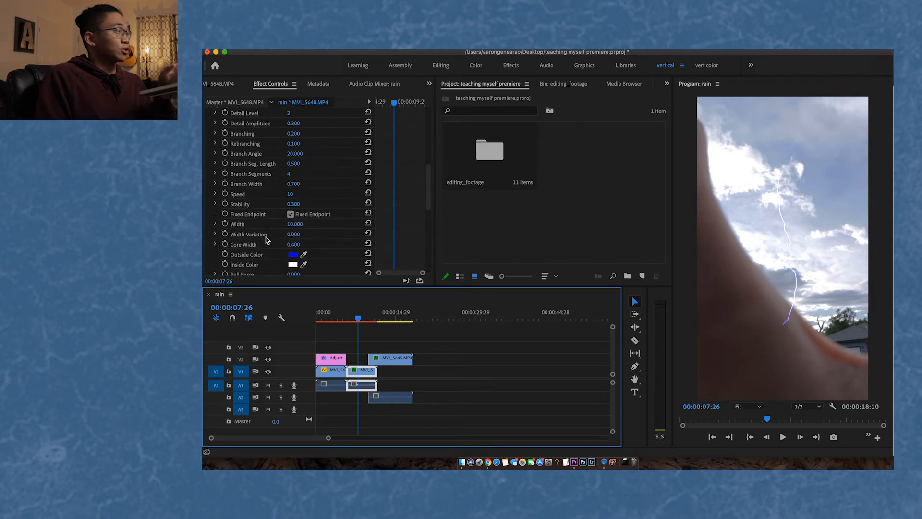
scroll(267, 238, "down", 4)
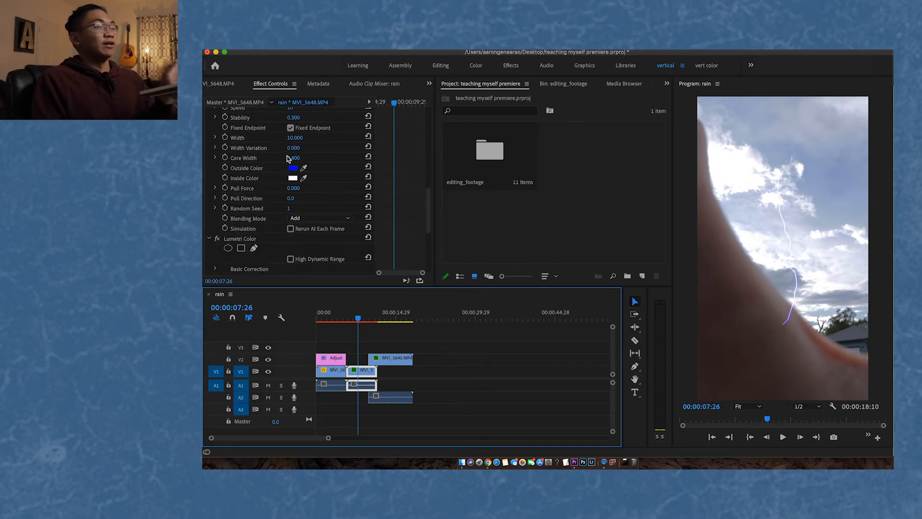
scroll(284, 165, "down", 1)
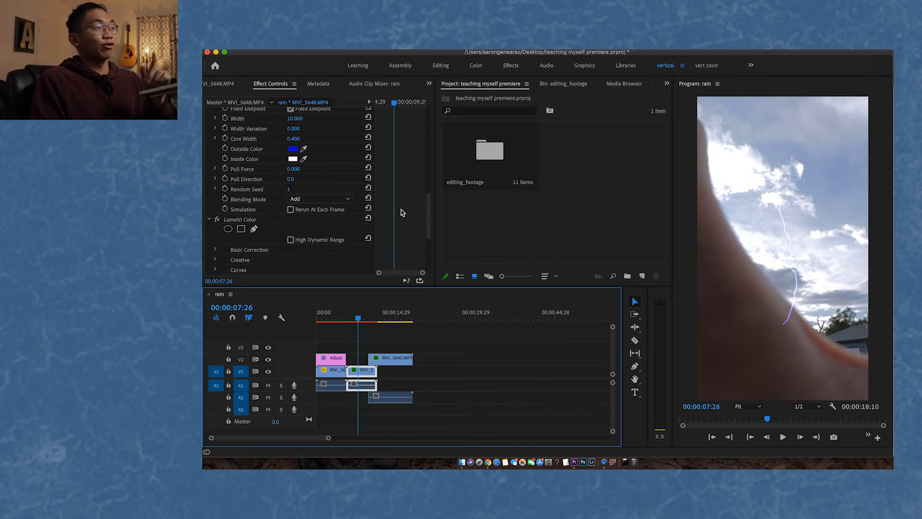
scroll(403, 215, "up", 3)
scroll(402, 216, "up", 8)
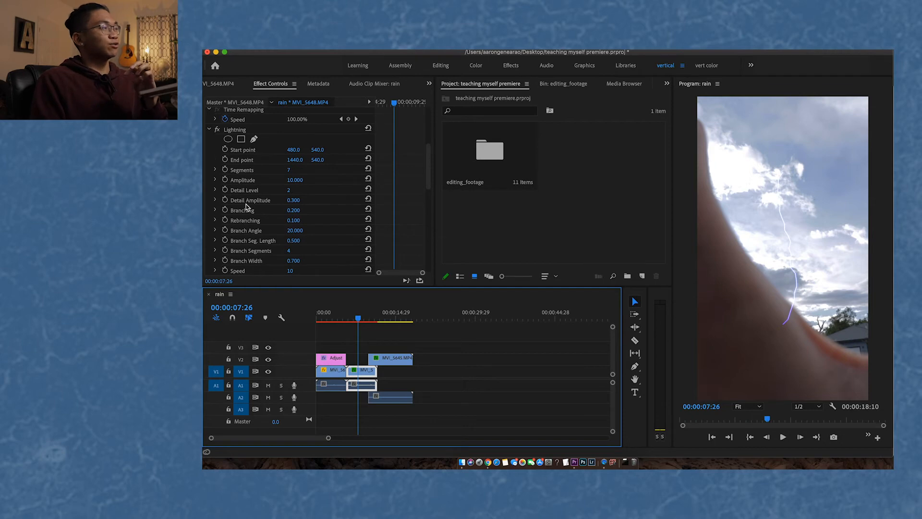
- On MVI_5645.MP4, set Lens Distortion's curvature to 51, vertical decentering to -34, horizontal decentering to 56 and vertical prism FX to 5
left_click(390, 359)
left_click(390, 319)
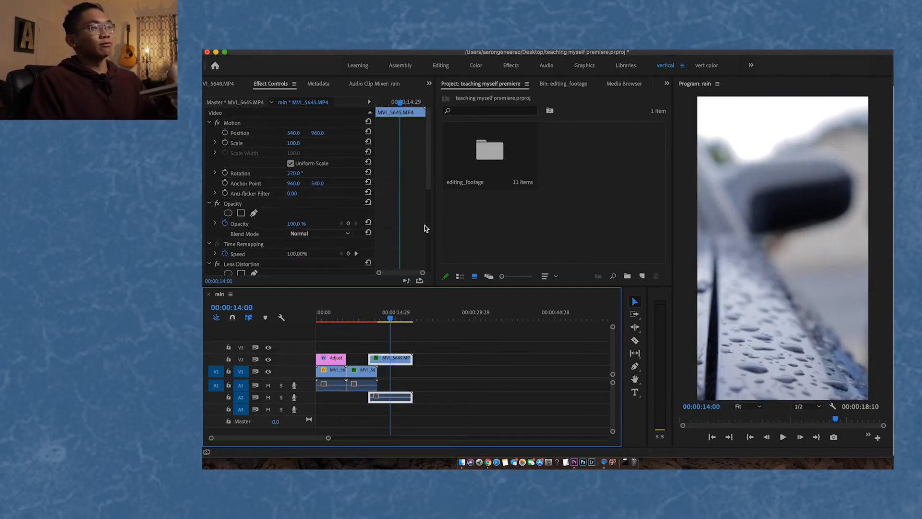
scroll(425, 187, "down", 5)
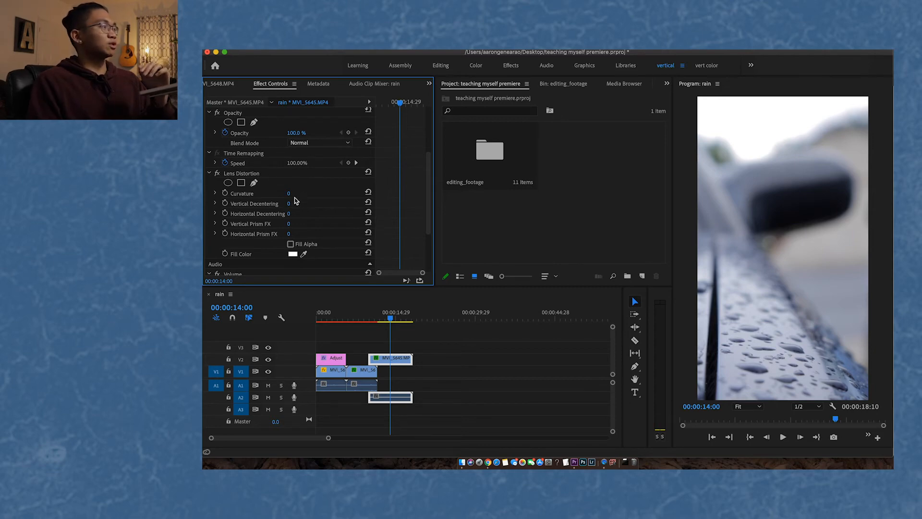
left_click_drag(289, 193, 291, 225)
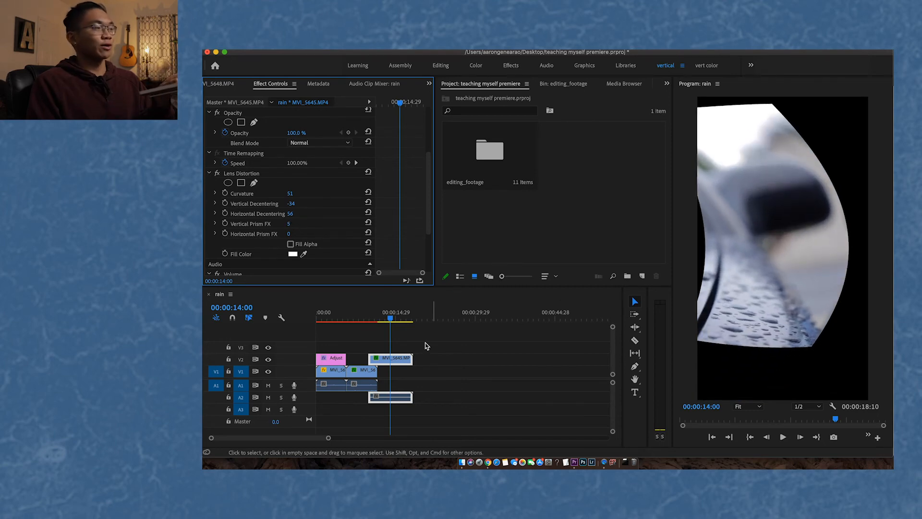